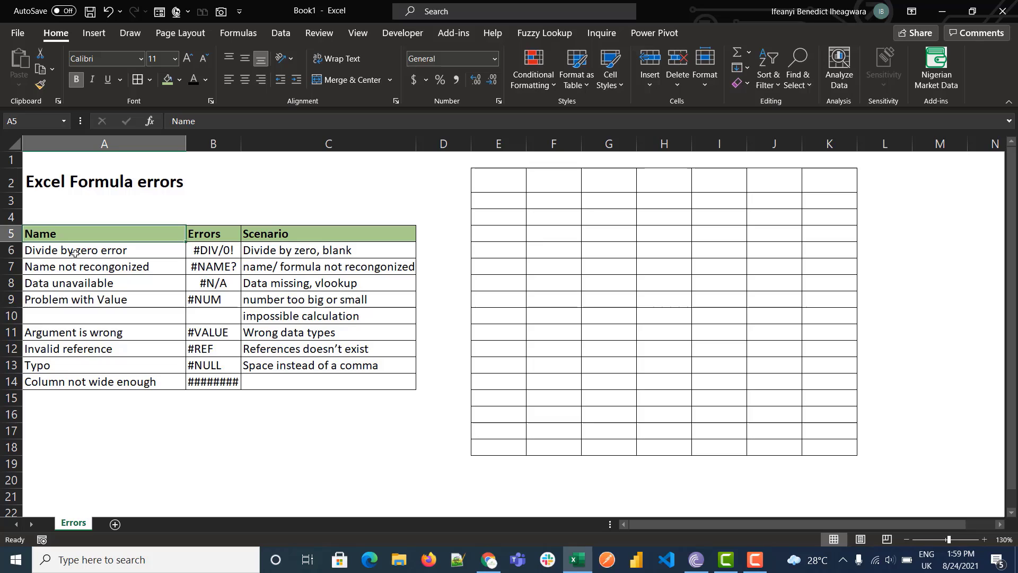
Review the Divide by zero row and its #DIV/0! error code in the reference table.
click(75, 253)
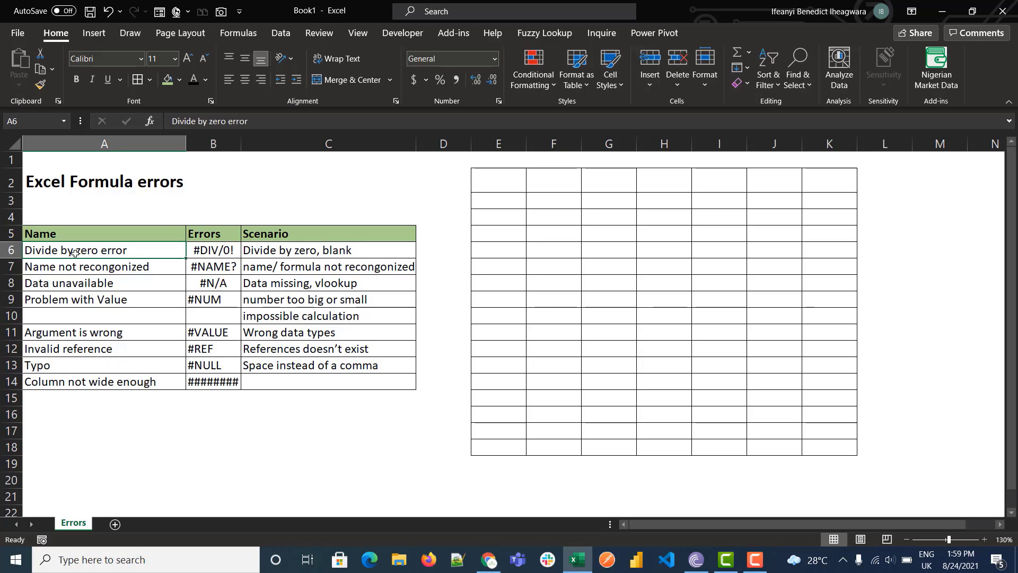
key(Right)
key(Right)
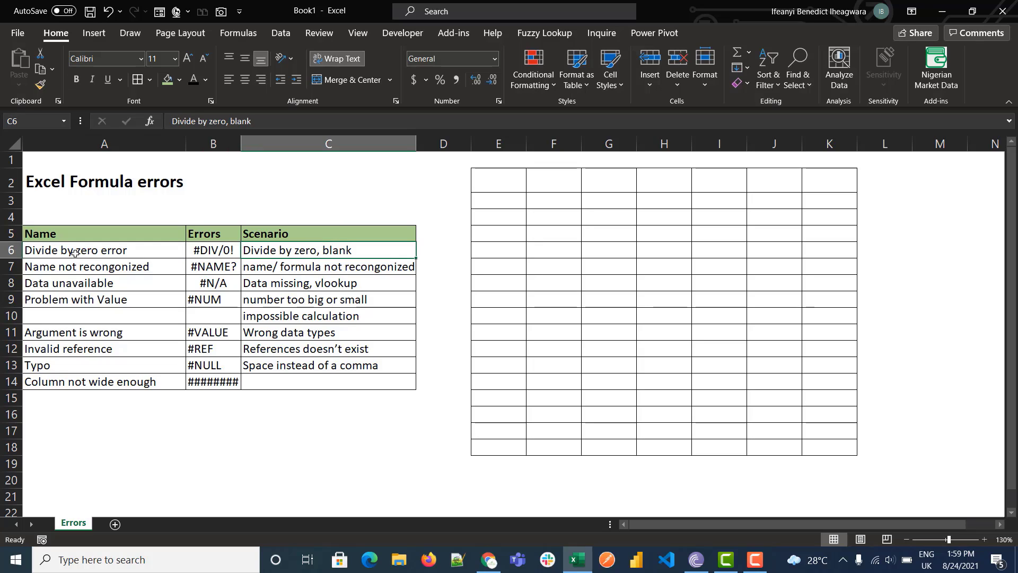
key(Right)
key(Left)
key(Left)
key(Right)
key(Right)
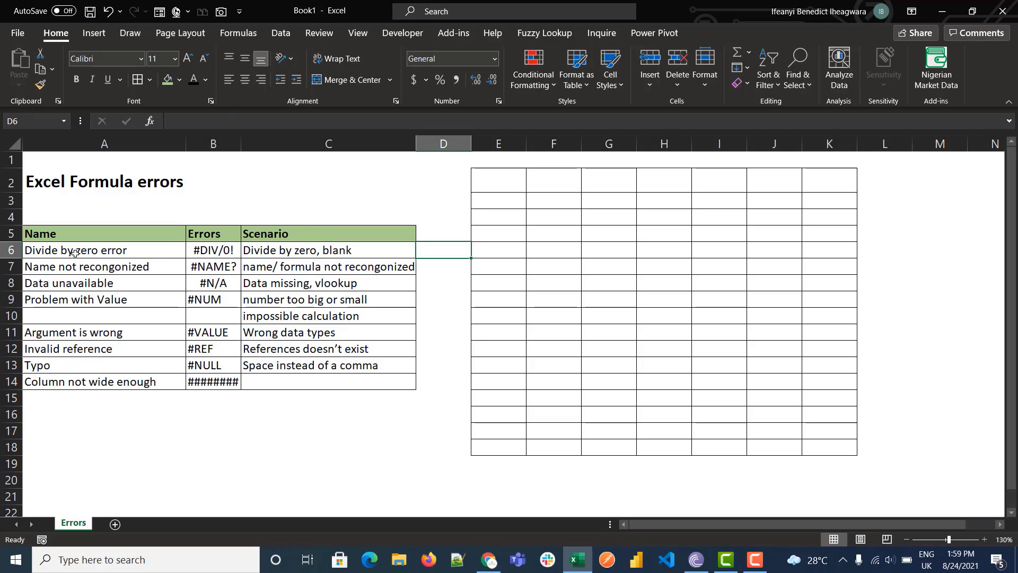
key(Right)
key(Left)
key(Left)
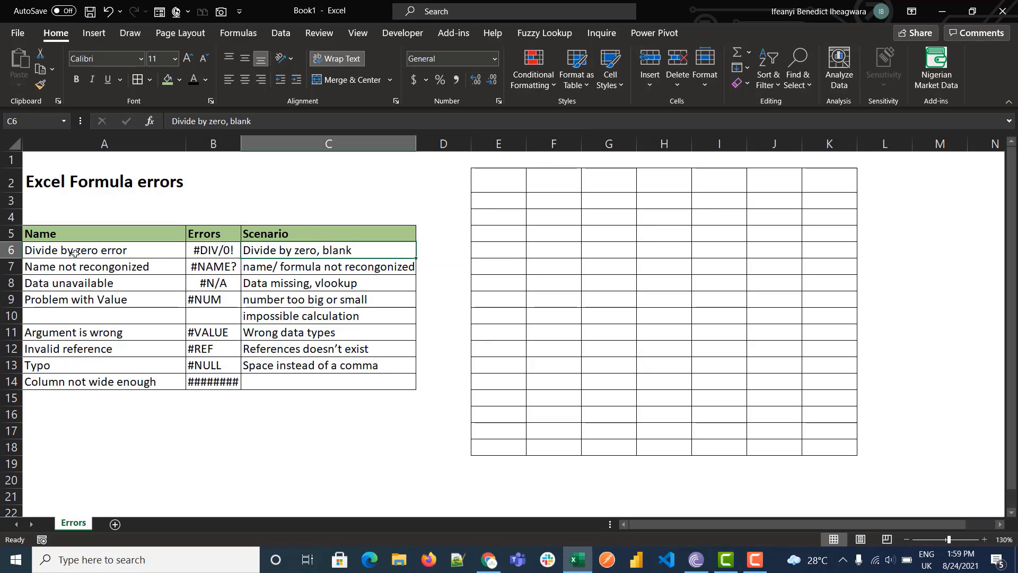
click(207, 255)
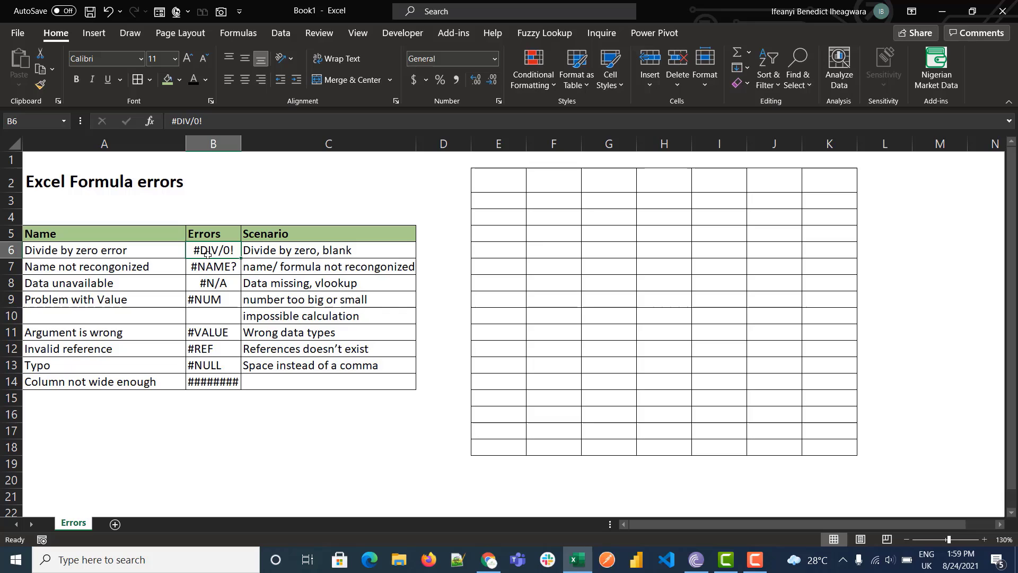
Enter 23 in F4 and 0 in F5 of the practice grid.
click(536, 220)
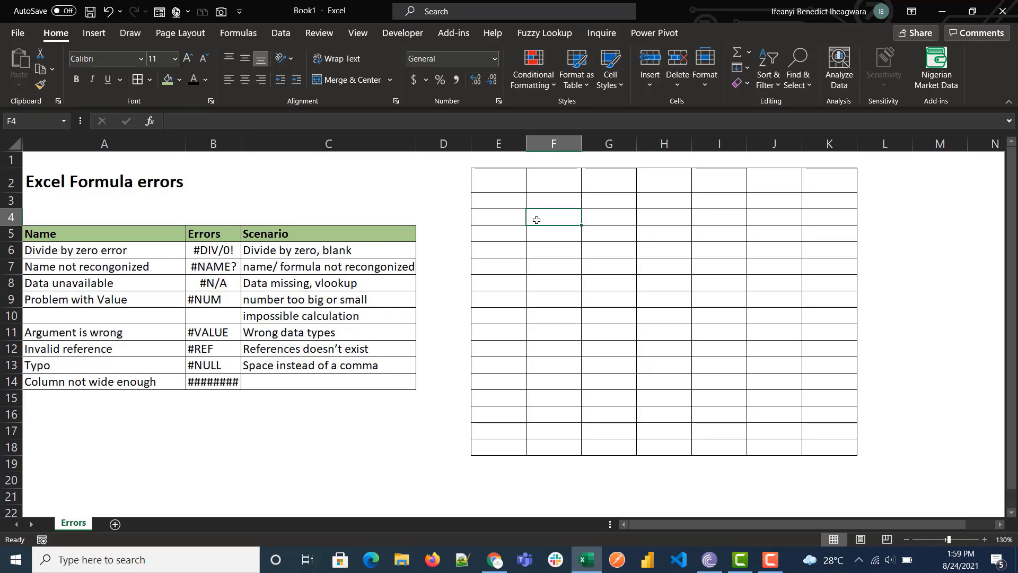
text(23)
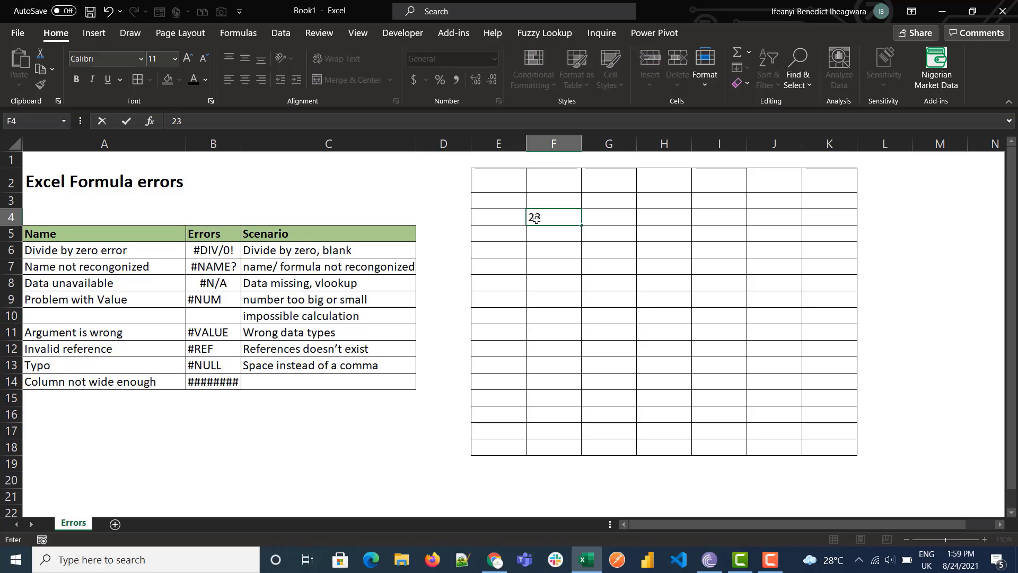
key(Return)
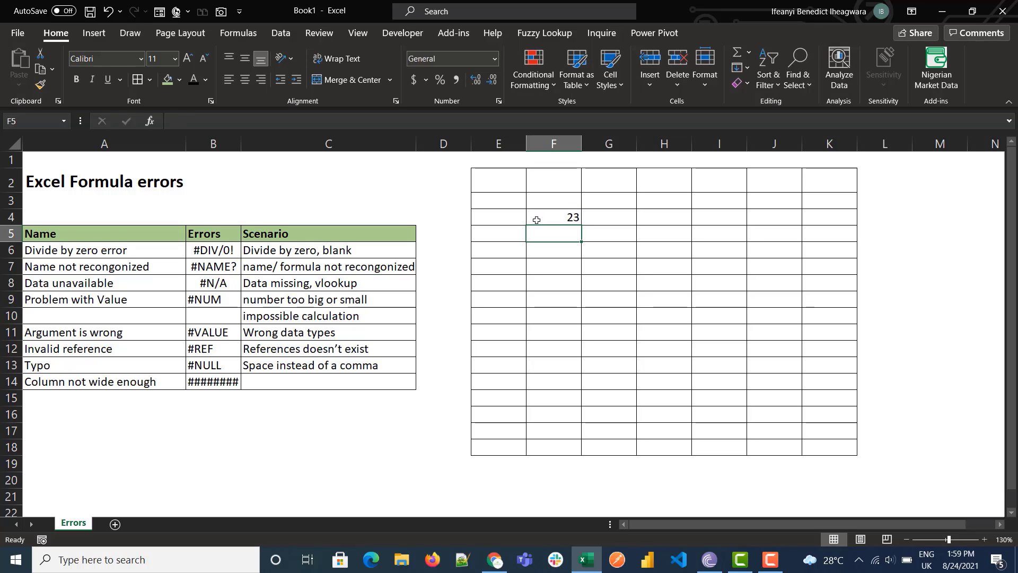
text(0)
key(Return)
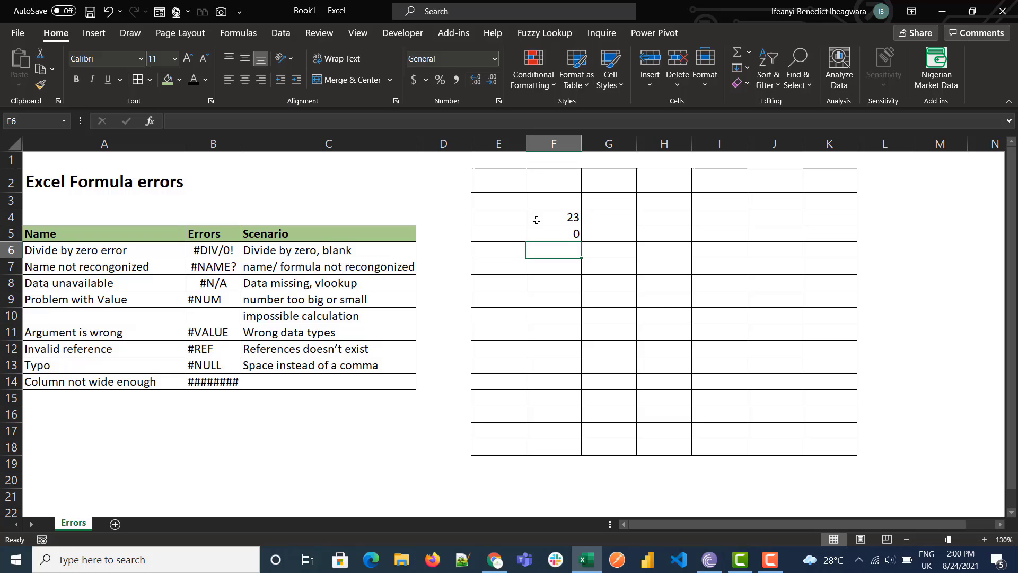
Enter =F4/F5 in F8 so it returns #DIV/0!
text(=)
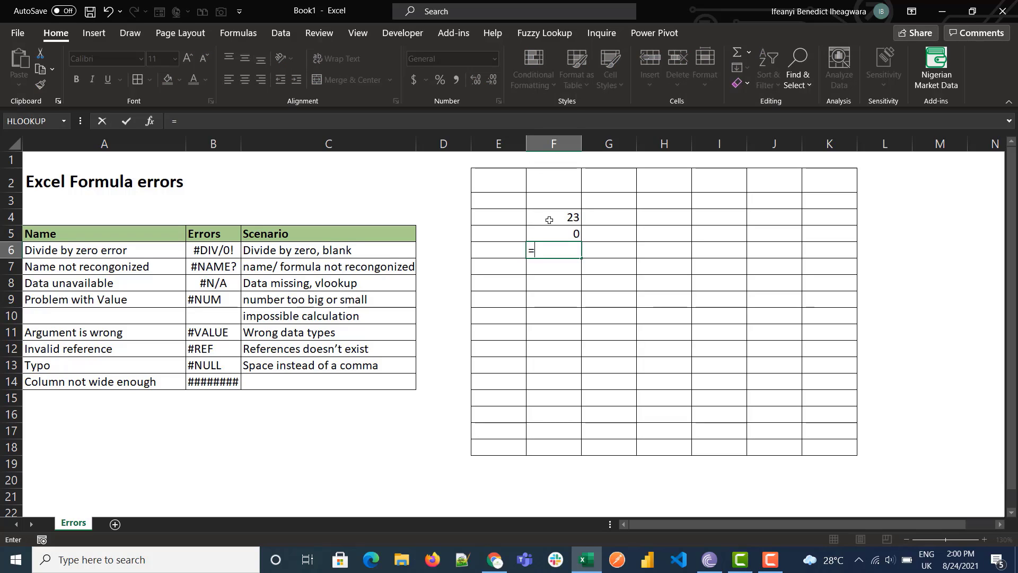
click(549, 219)
text(/)
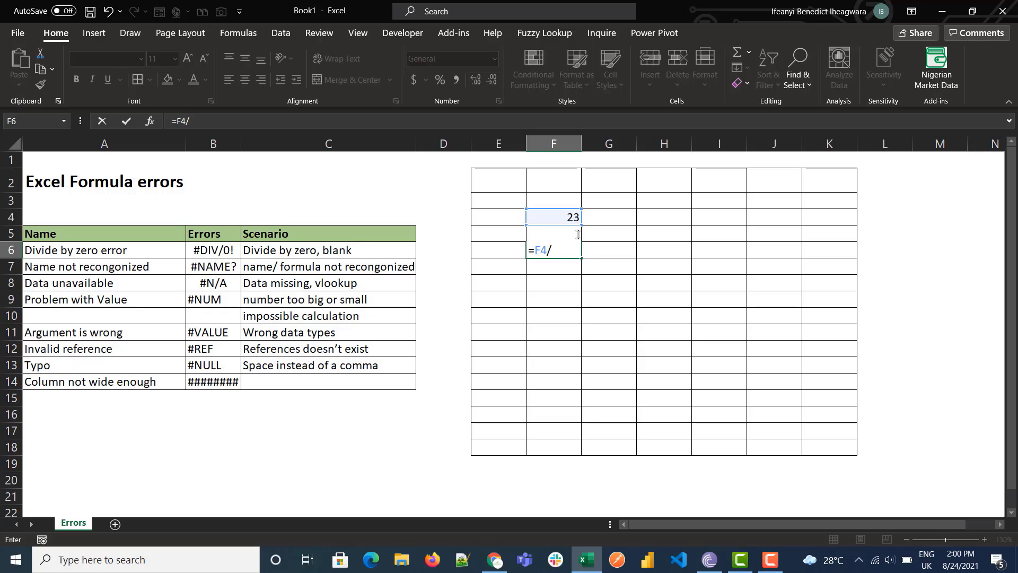
key(Escape)
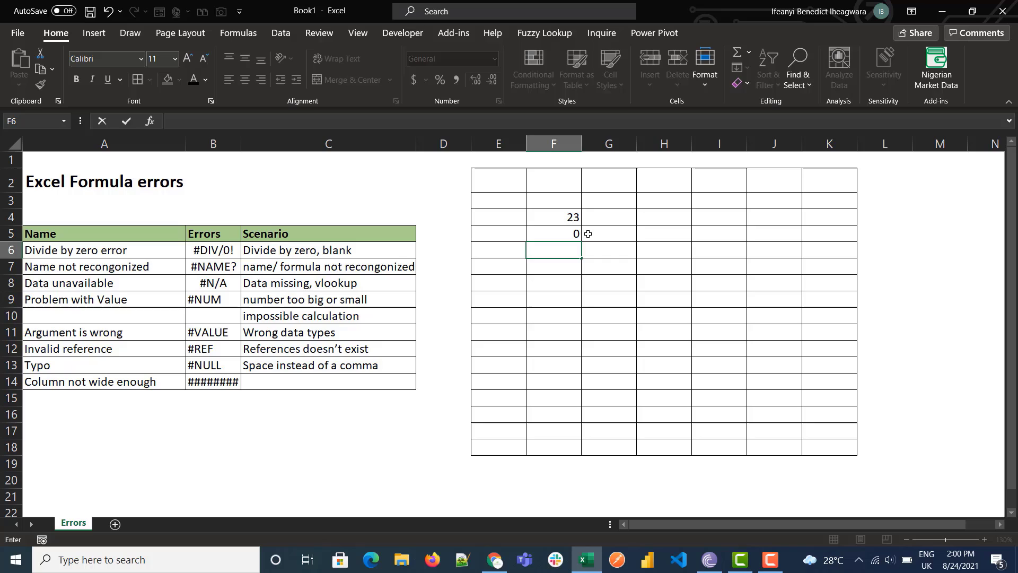
key(Down)
key(Down)
text(=)
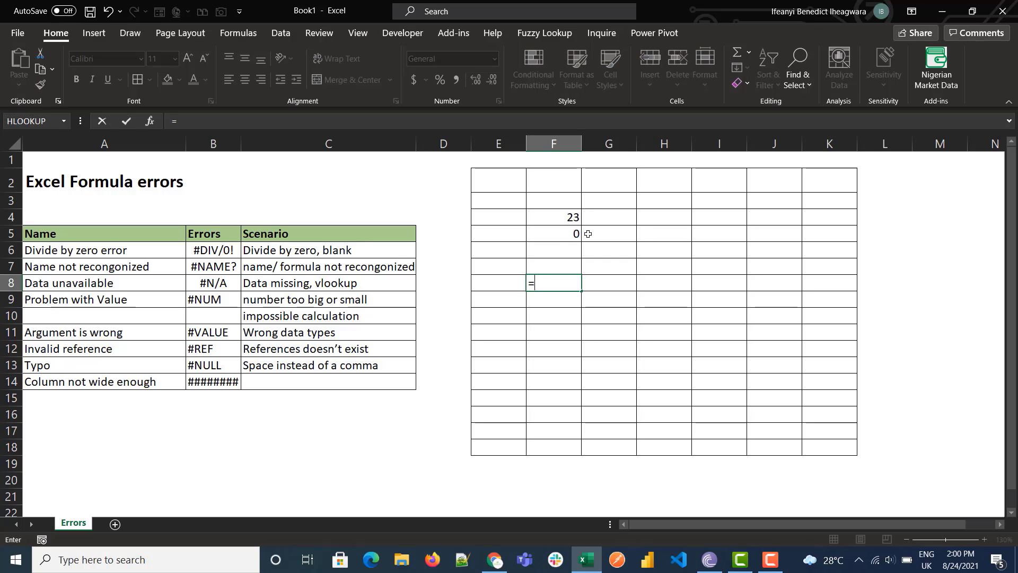
click(553, 222)
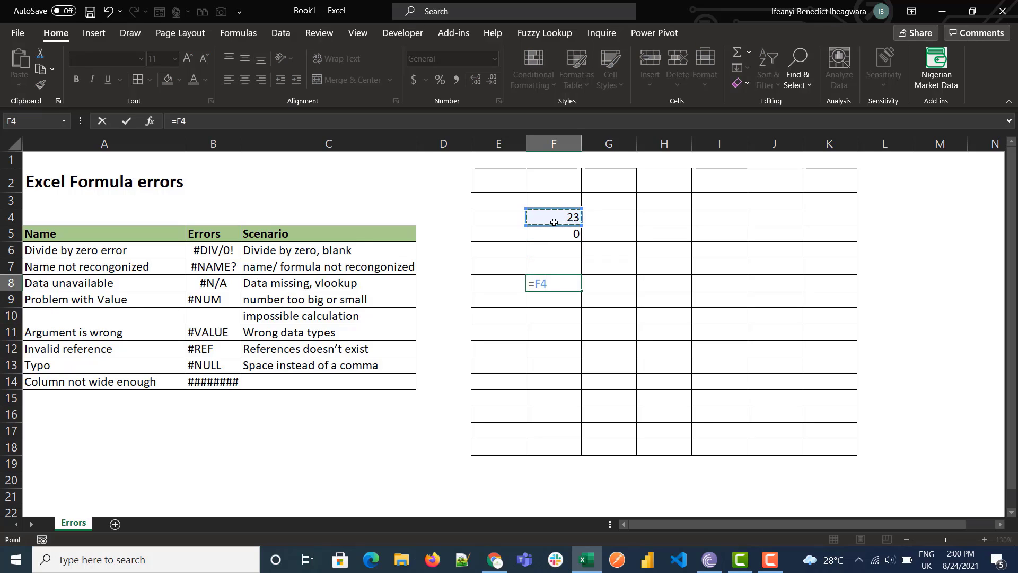
text(/)
click(555, 231)
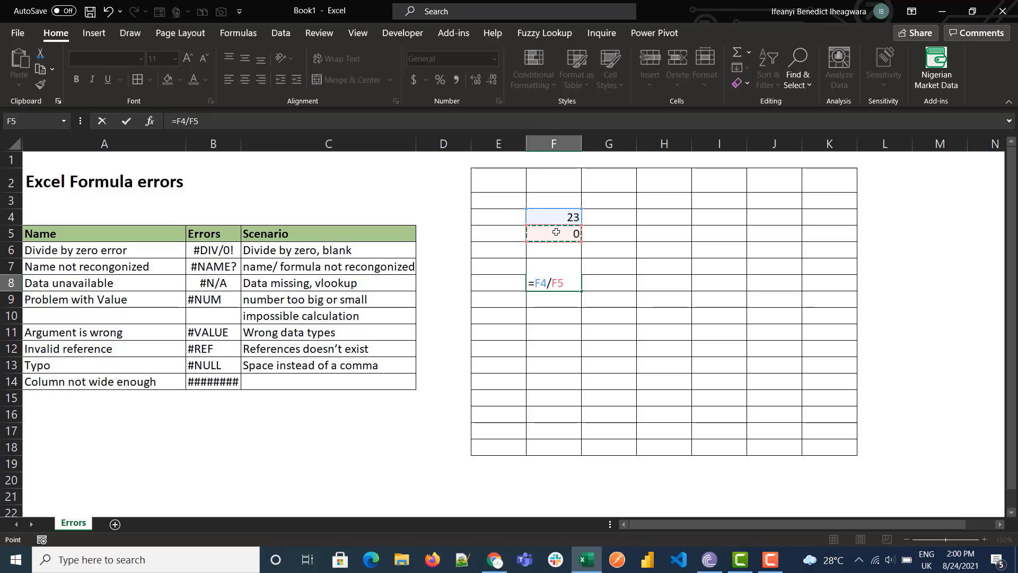
text())
key(Return)
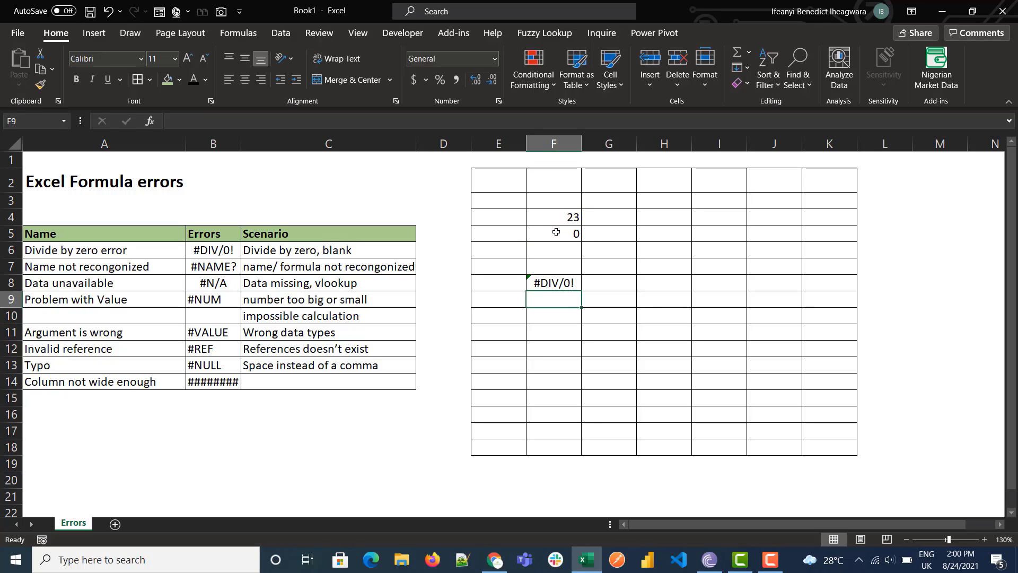
Redo F8 as F4 divided by an empty cell, still giving #DIV/0!
click(559, 277)
key(Delete)
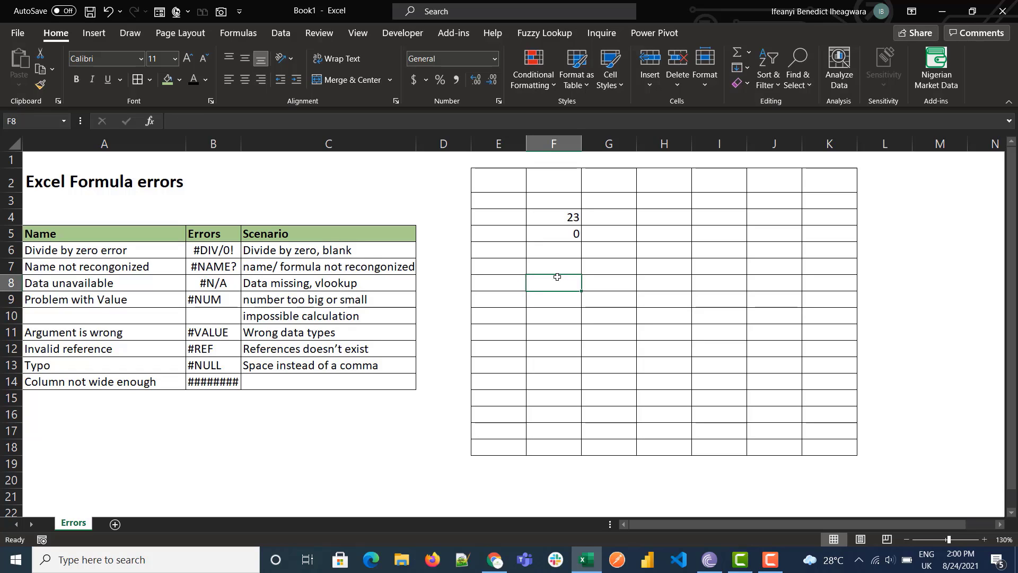
text(=)
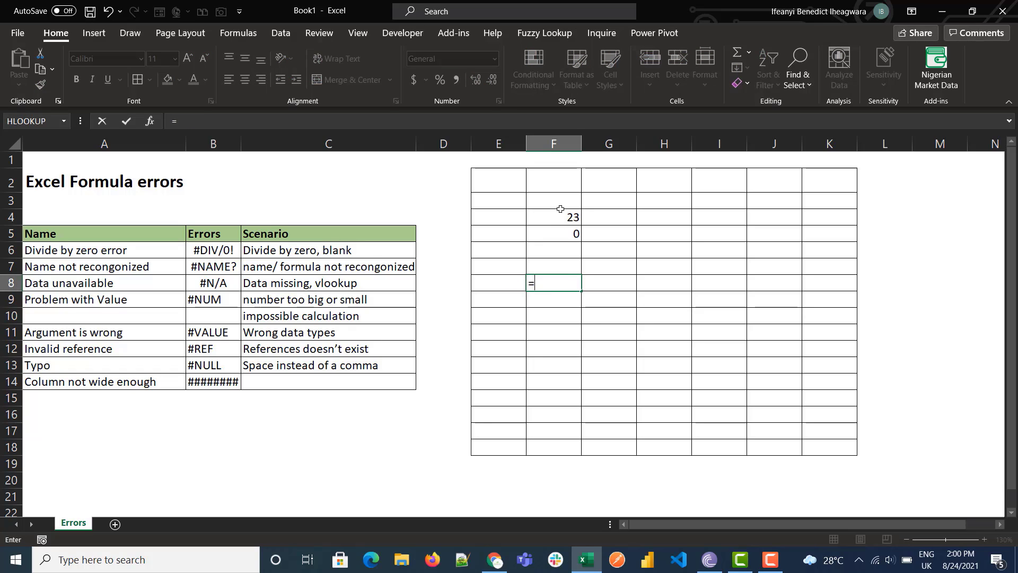
click(565, 215)
text(/)
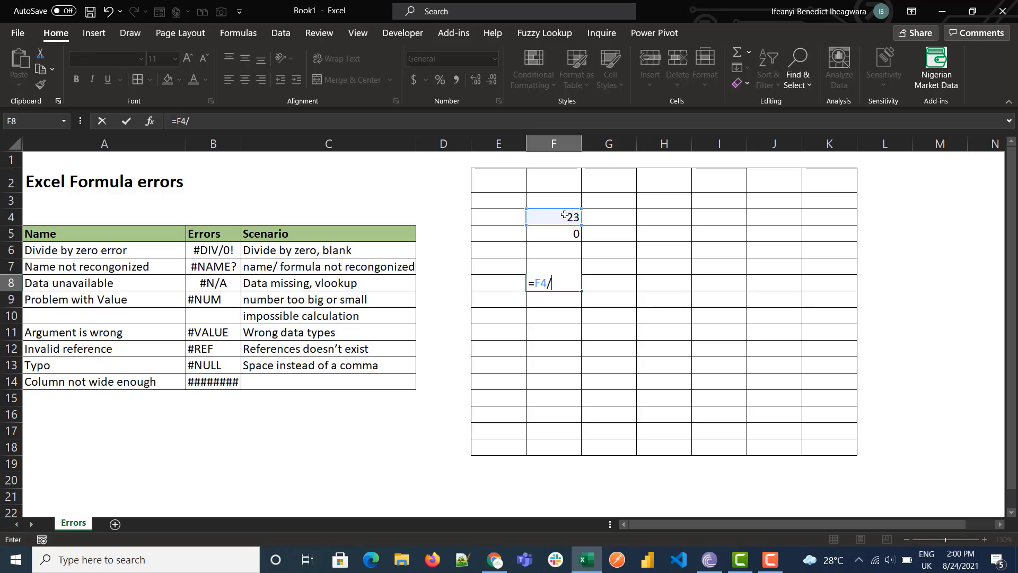
click(604, 233)
key(Return)
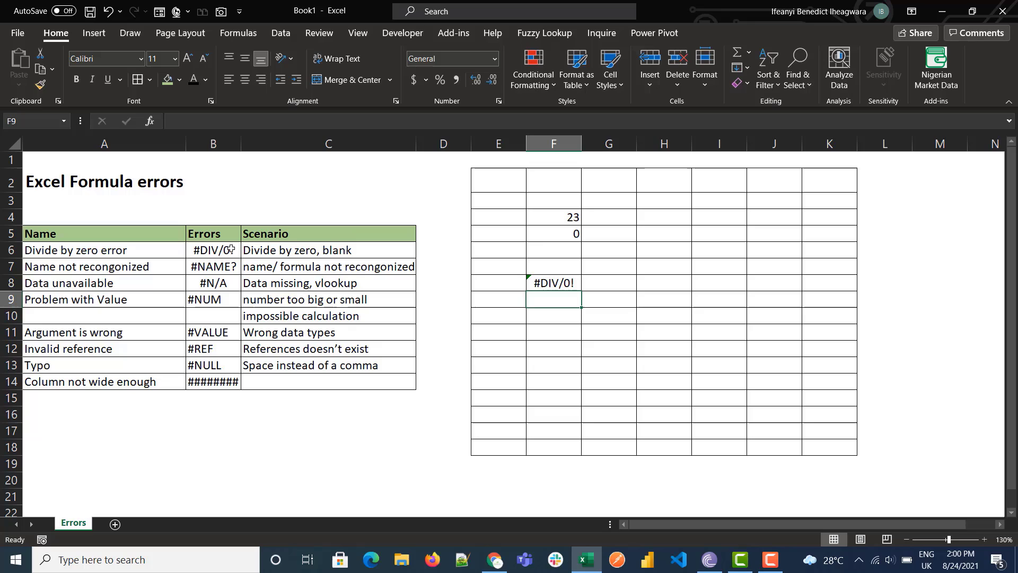
Replace F8's formula with a misspelled SUMM function so it shows #NAME?
click(551, 282)
key(Delete)
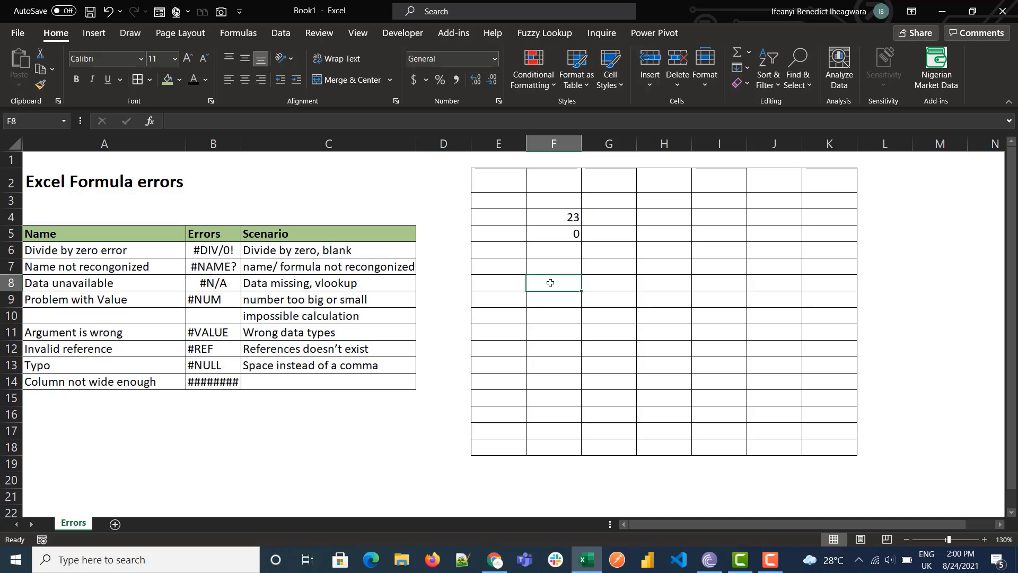
text(=sum)
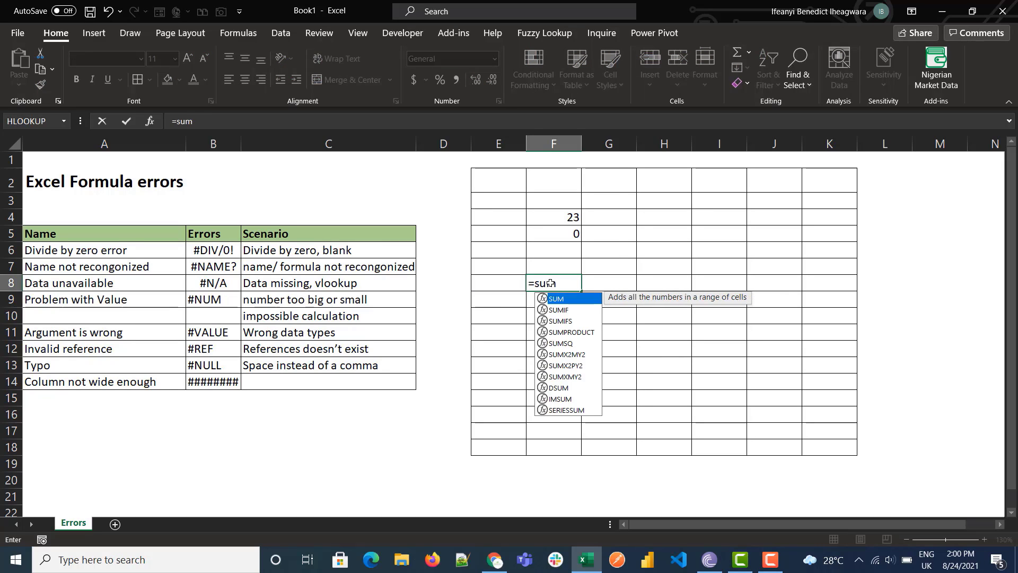
key(Tab)
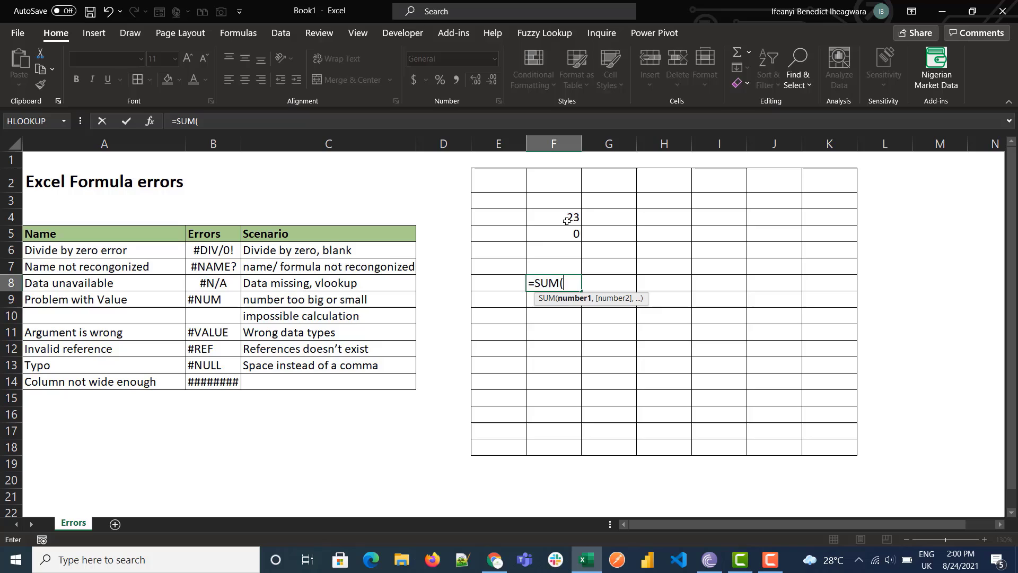
key(BackSpace)
text(m)
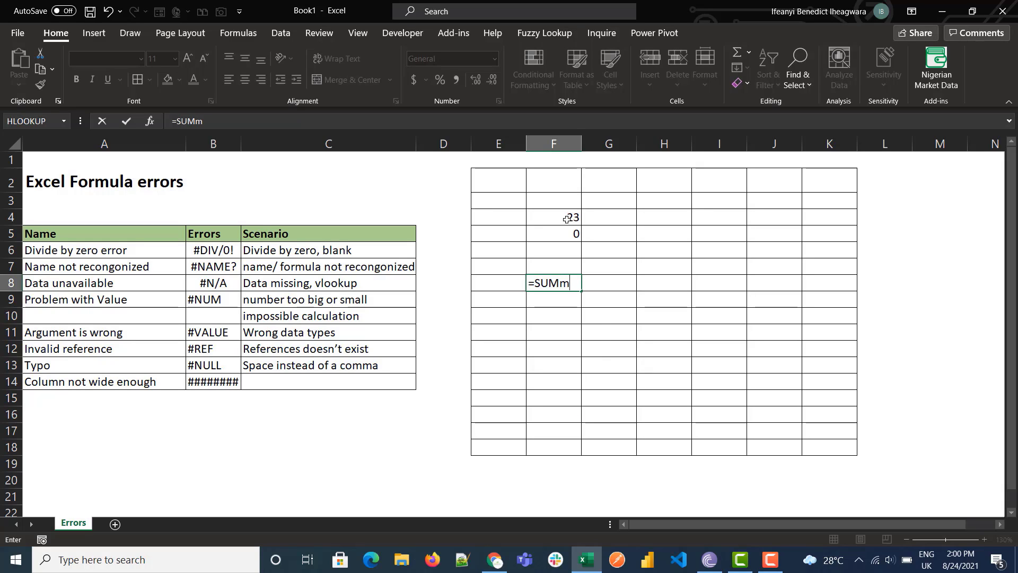
key(Tab)
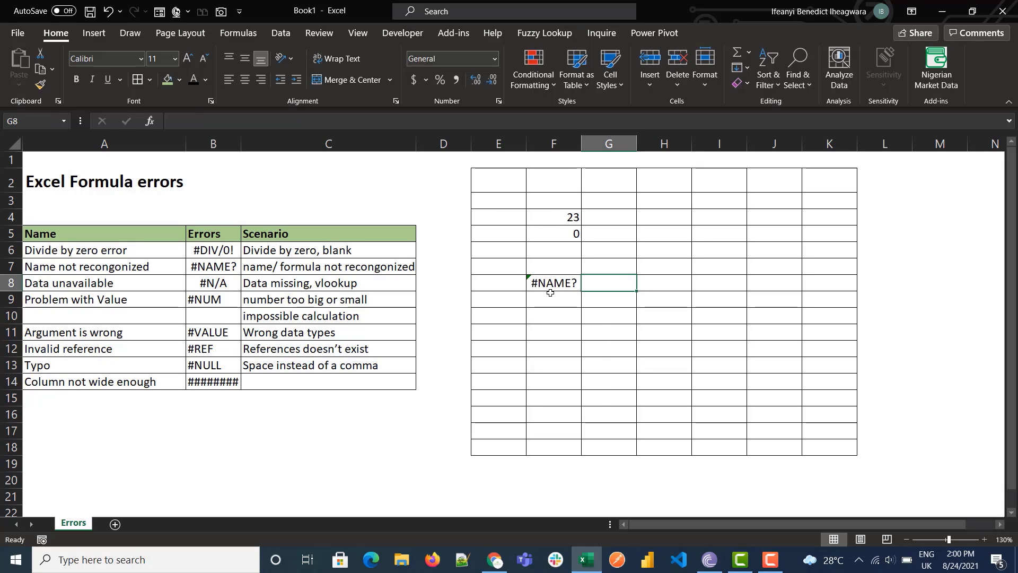
click(562, 285)
Enter =summ(F4:F5) in G8, producing another #NAME? error.
key(Tab)
text(=summ)
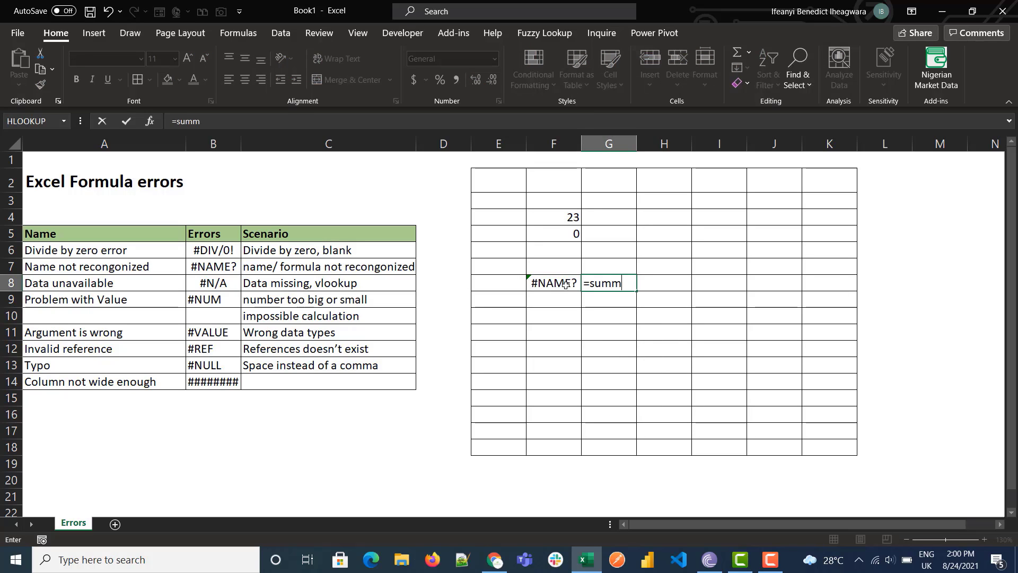
text(()
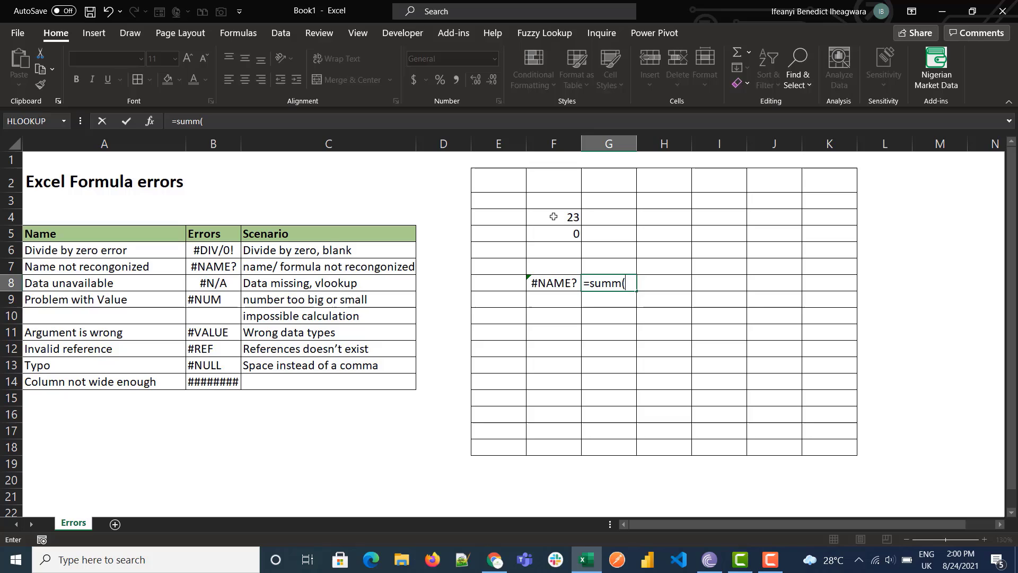
click(553, 217)
drag(553, 217, 553, 233)
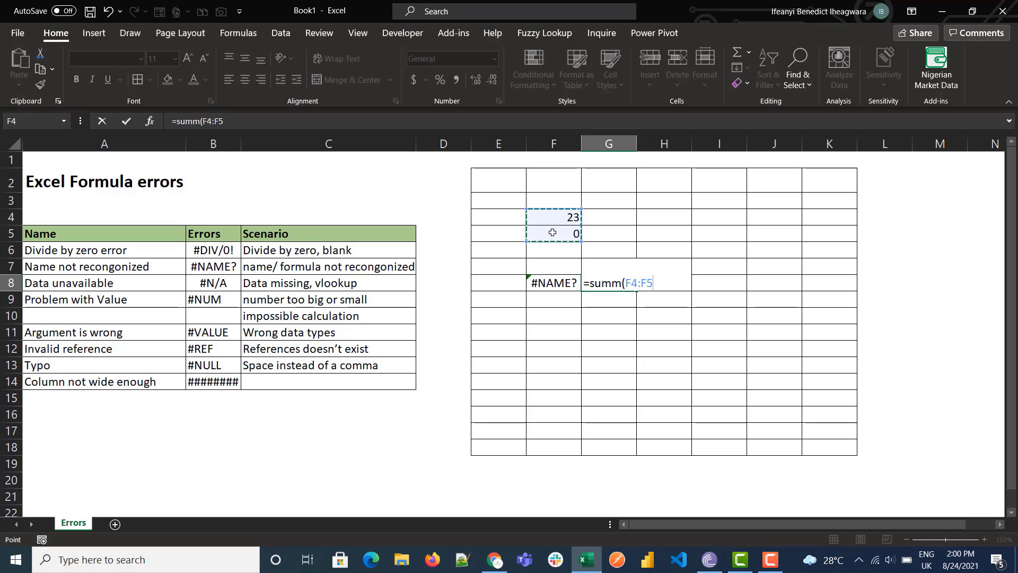
text())
key(Return)
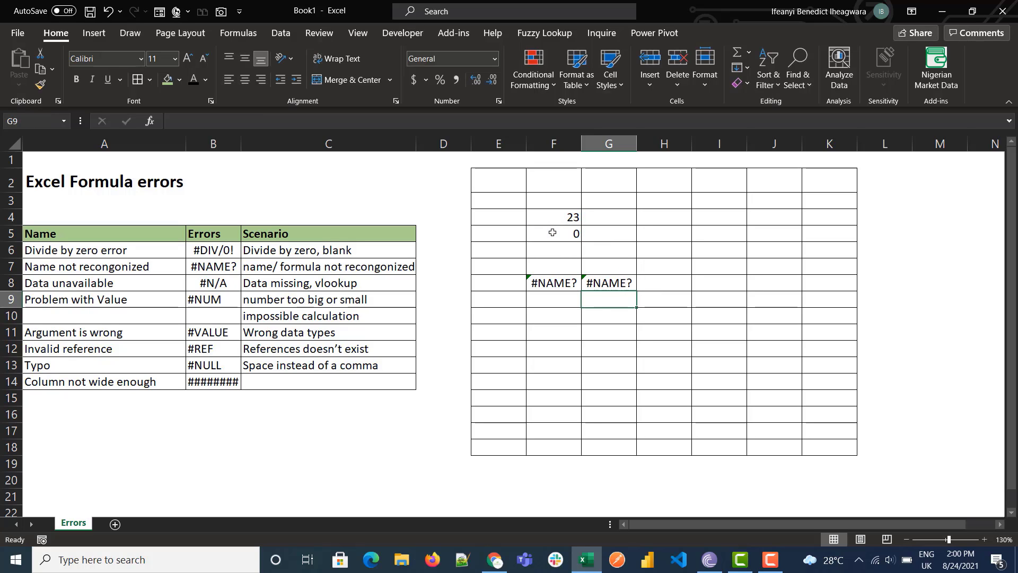
key(Up)
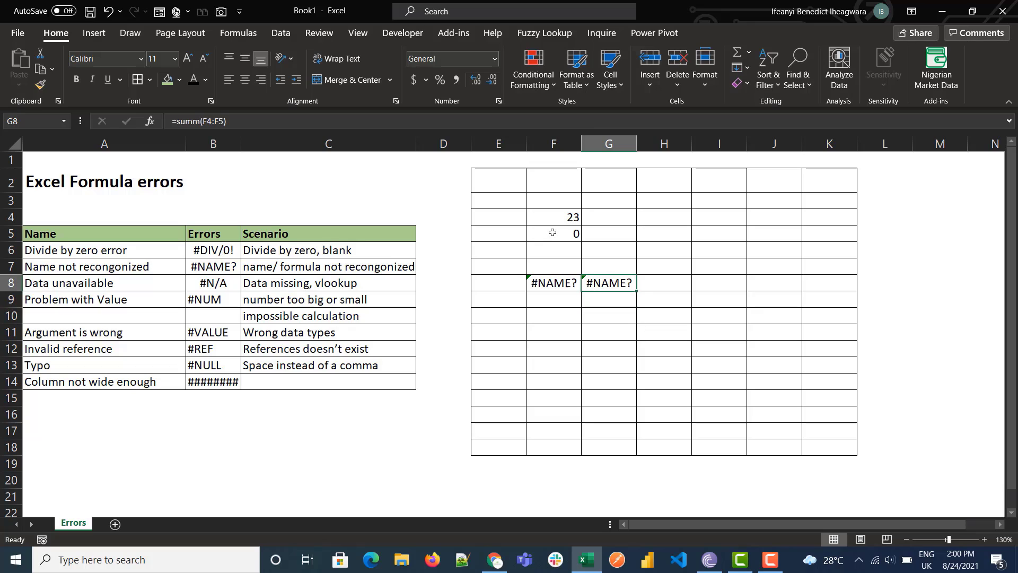
key(Down)
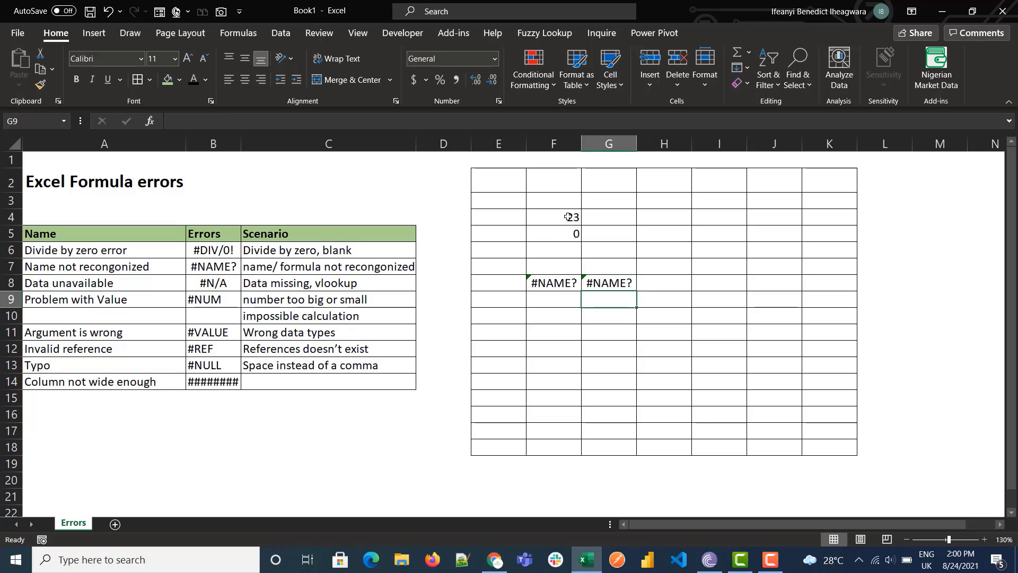
Name the range F4:F5 'sum' in the Name Box.
drag(568, 216, 570, 234)
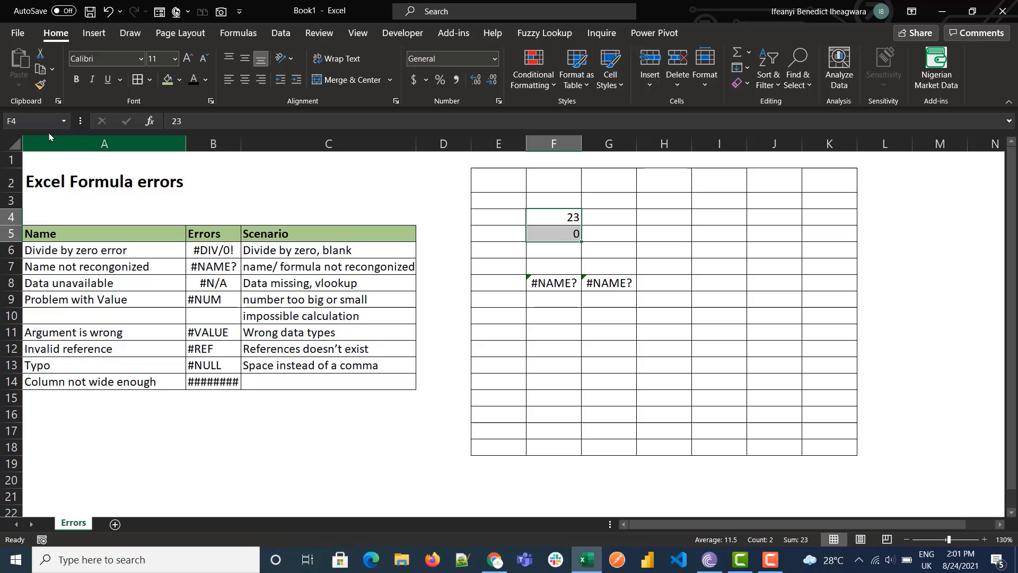
click(7, 121)
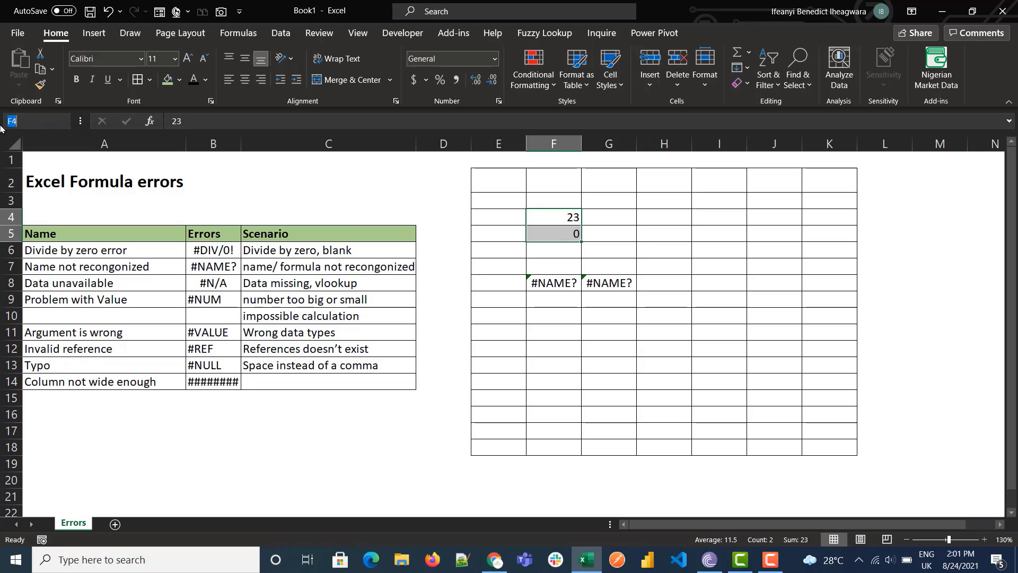
text(sum)
key(Return)
Enter a bare =sum in H6.
click(656, 255)
text(=sum)
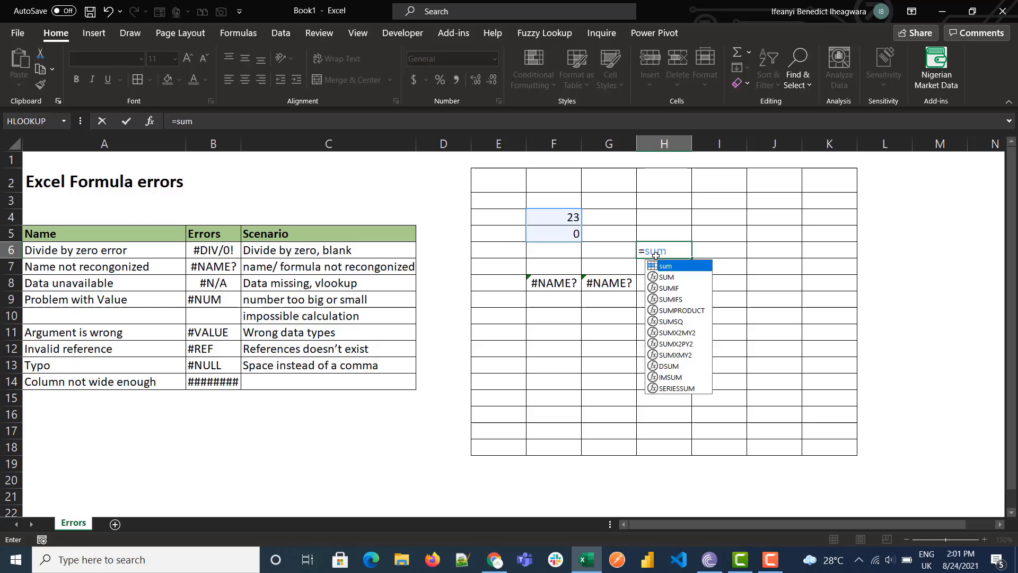
key(Escape)
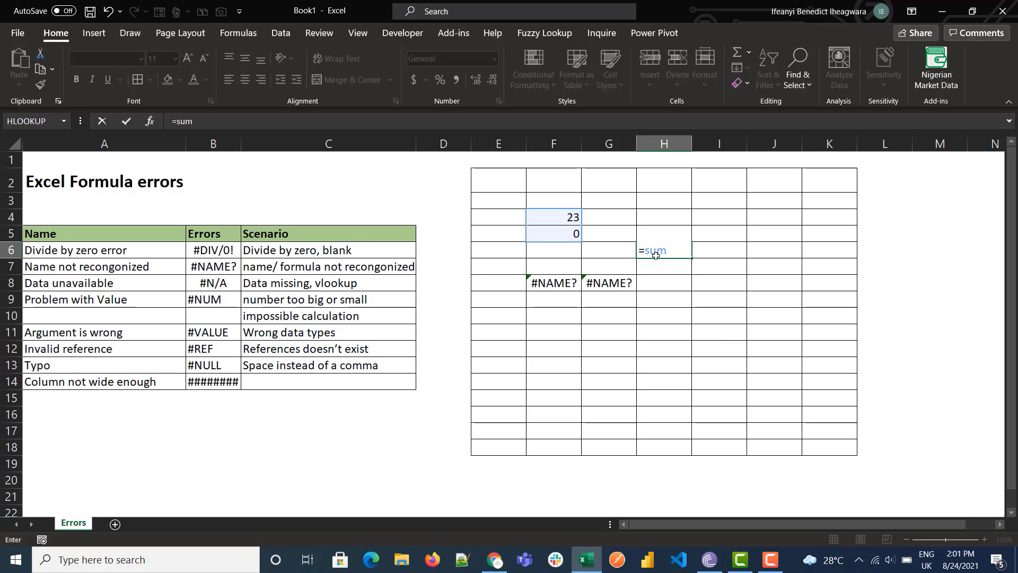
key(Return)
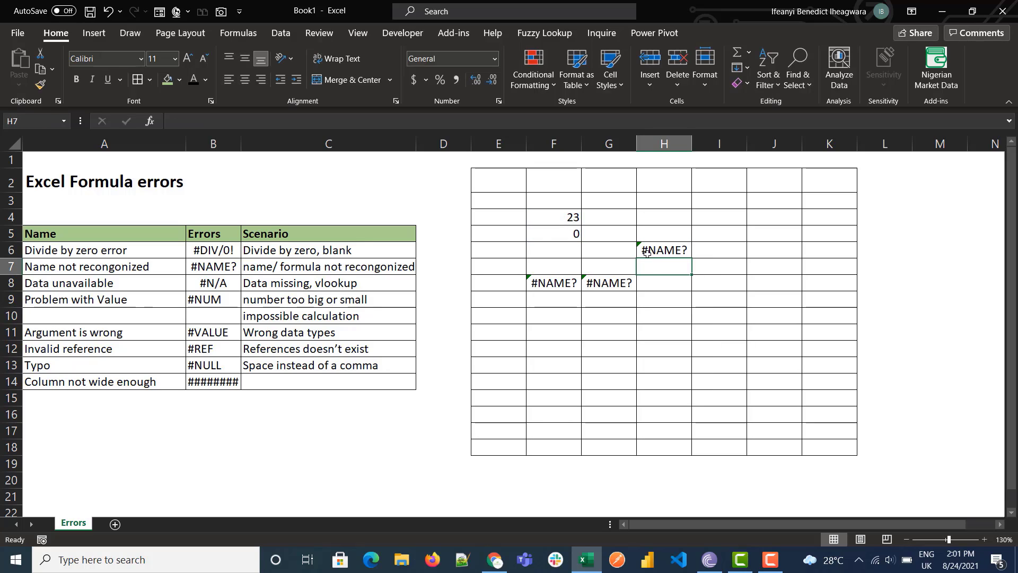
Clear E3:I11, then enter 34, #N/A and 89 in F6:F8.
drag(520, 202, 732, 327)
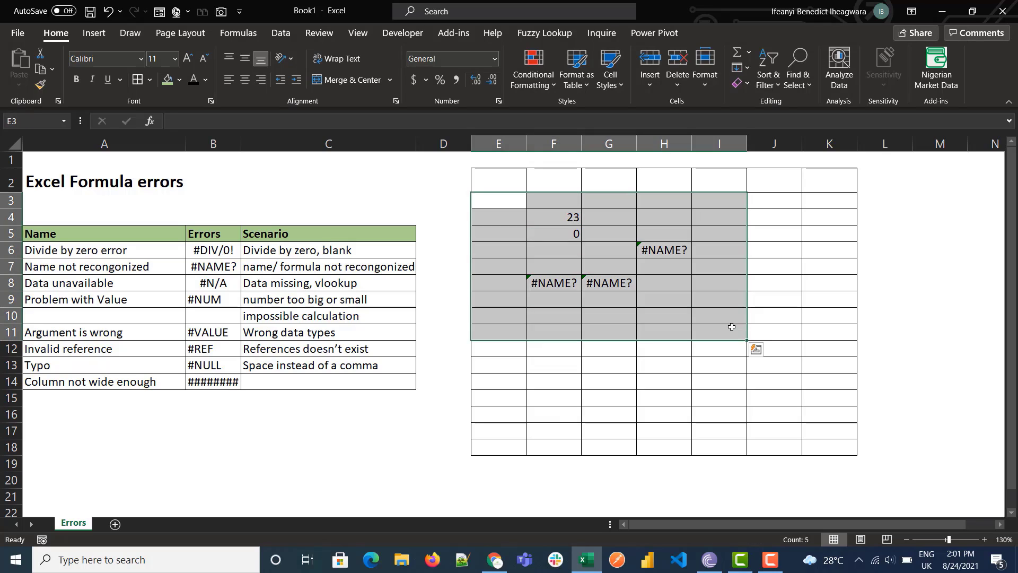
key(Delete)
click(570, 301)
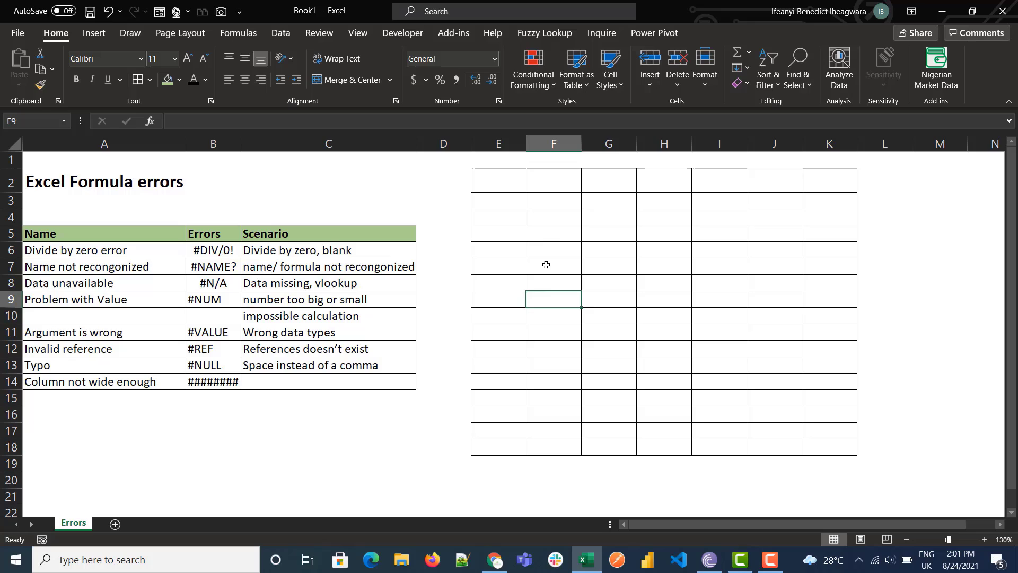
click(560, 245)
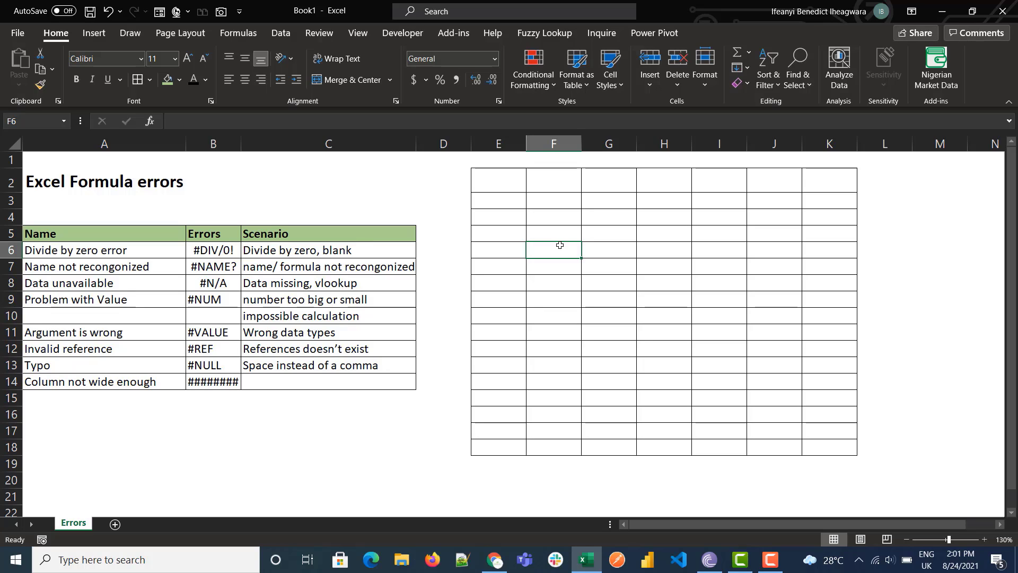
text(34)
key(Return)
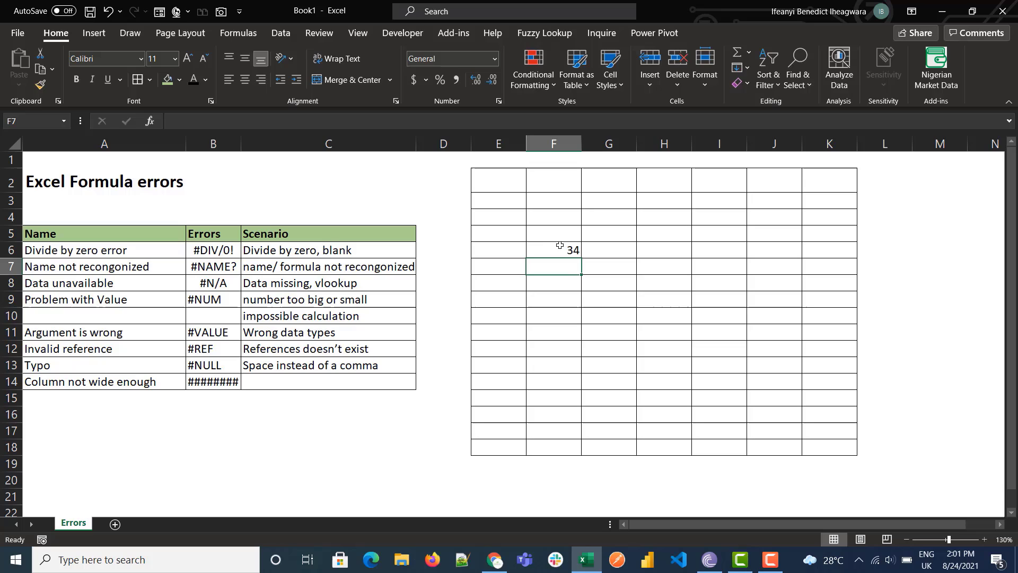
text(#N)
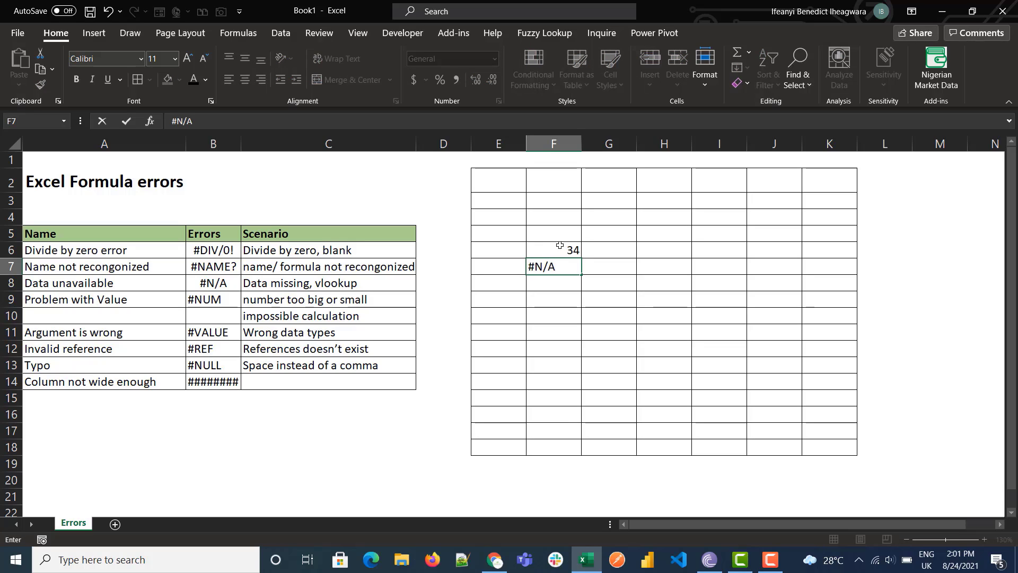
text(/A)
key(Return)
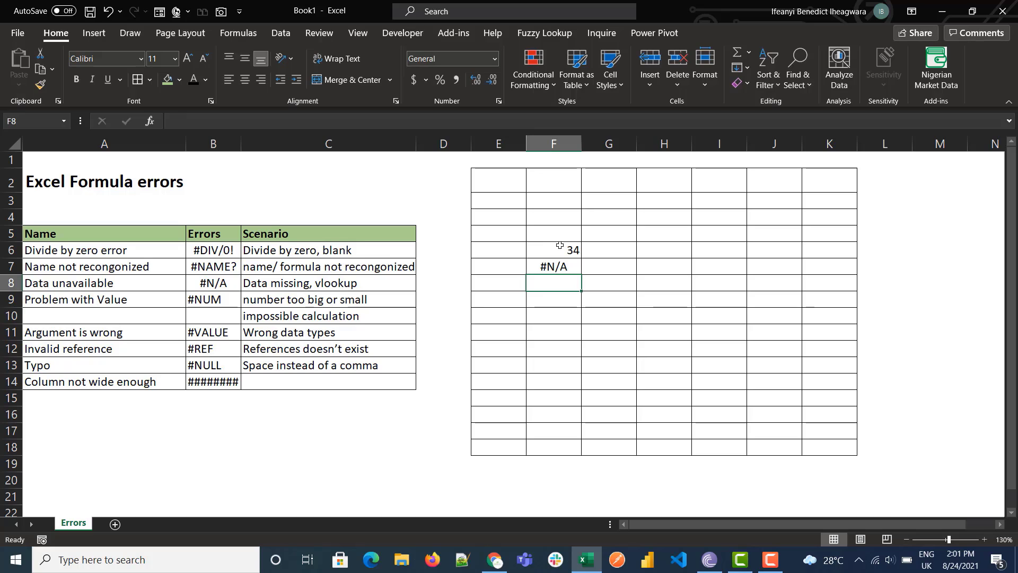
text(89)
Enter =SUM(F6:F8) in F10, which returns #N/A.
click(564, 318)
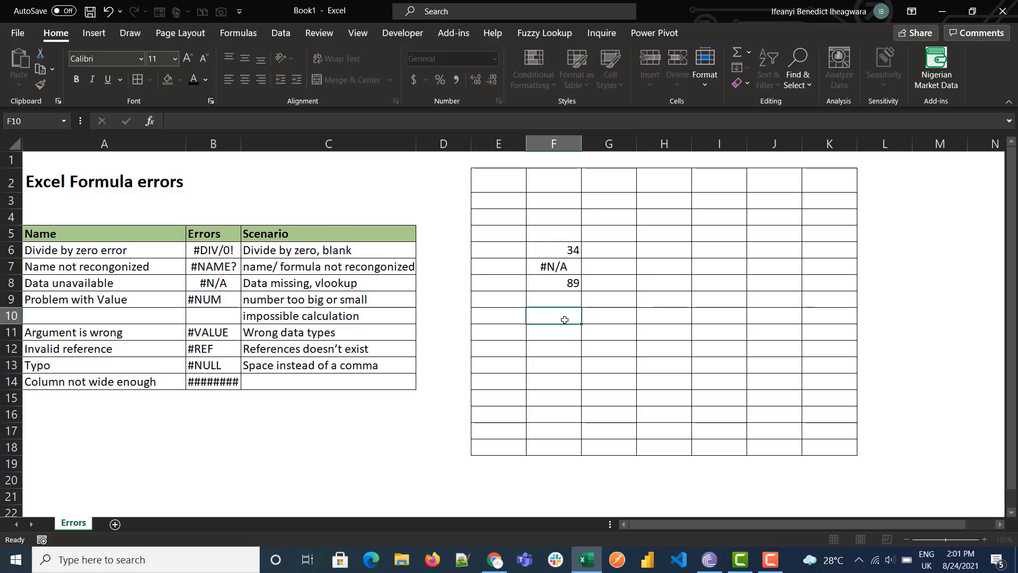
text(=sum)
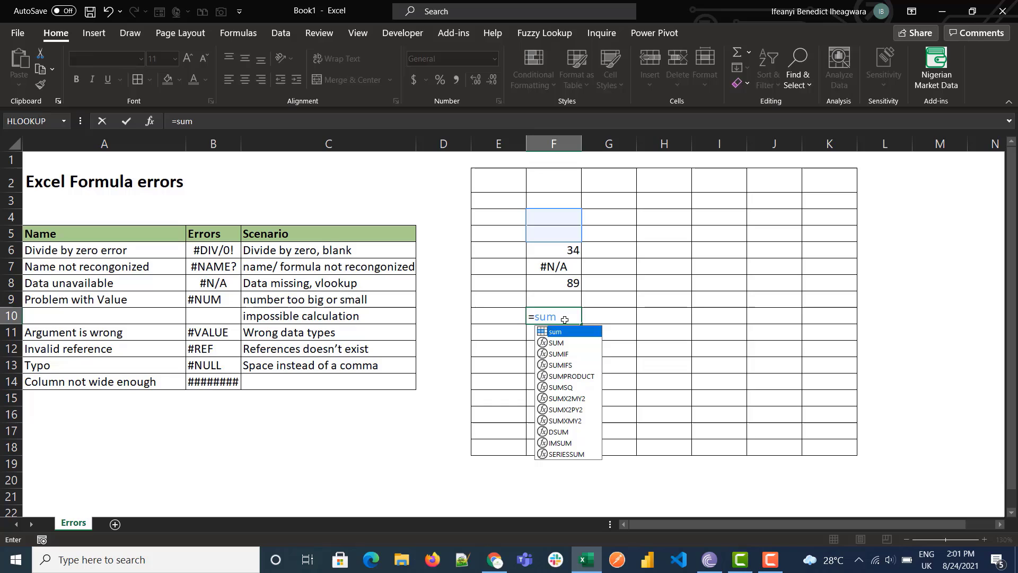
key(Tab)
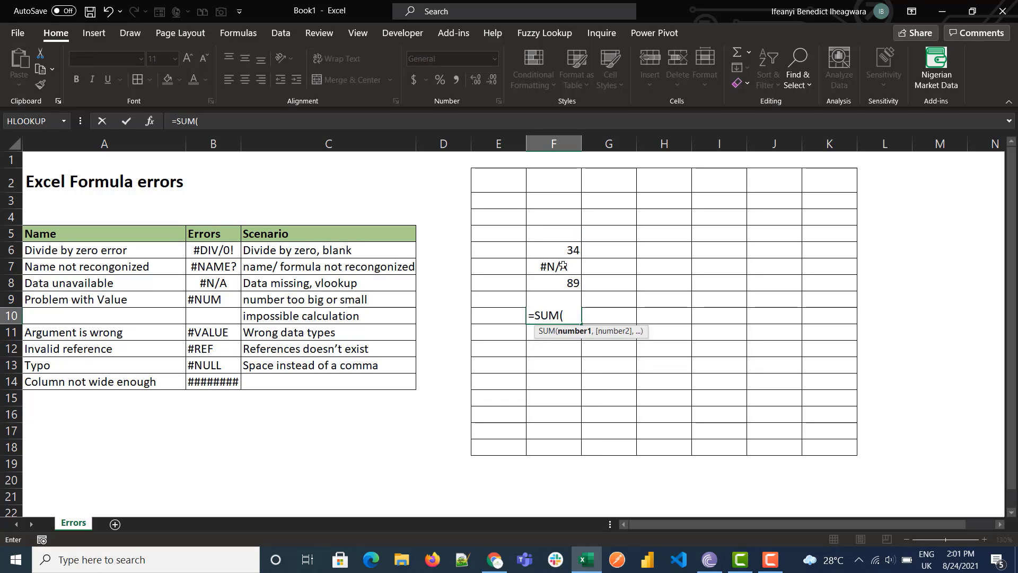
drag(557, 250, 558, 280)
text())
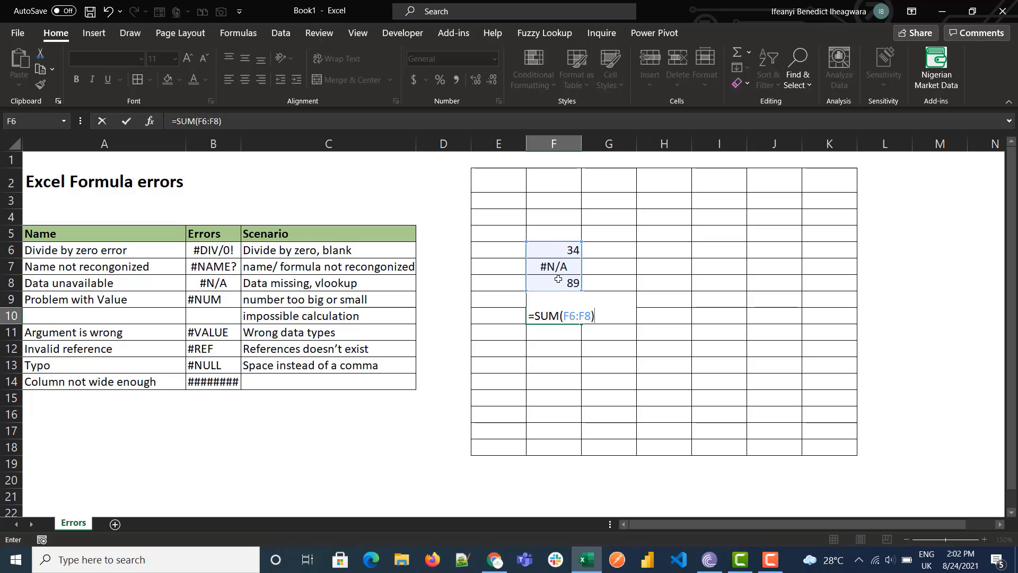
key(Return)
click(551, 218)
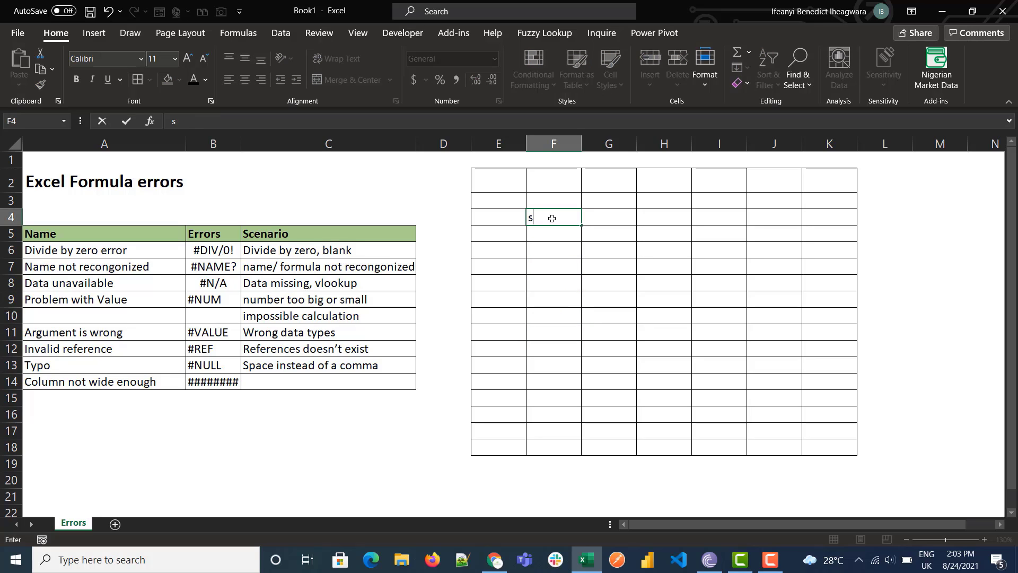
List the items sweet, biscuit and movies ticket in F4:F6.
text(sweet)
key(Return)
text(bisc)
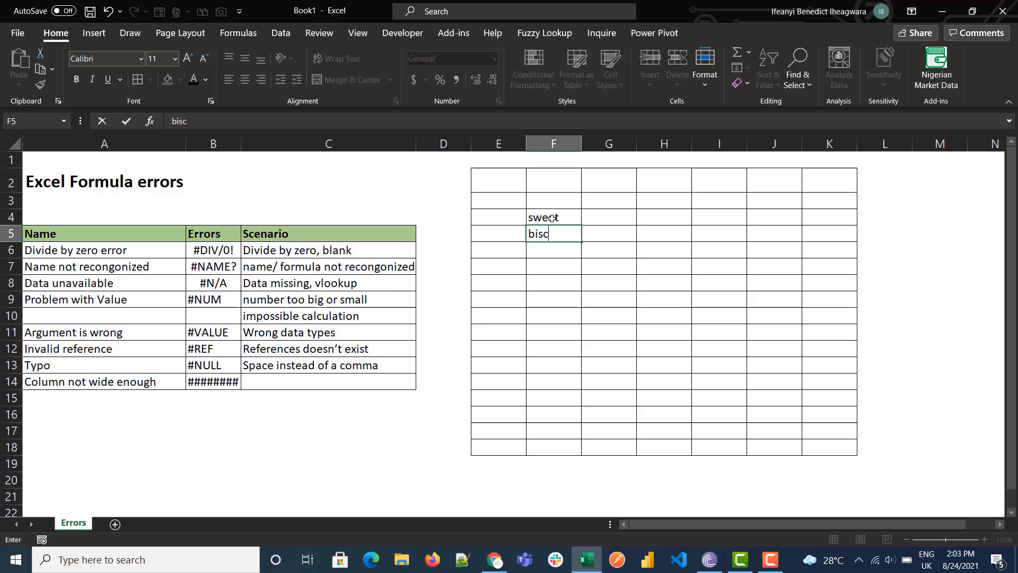
text(uit)
key(Return)
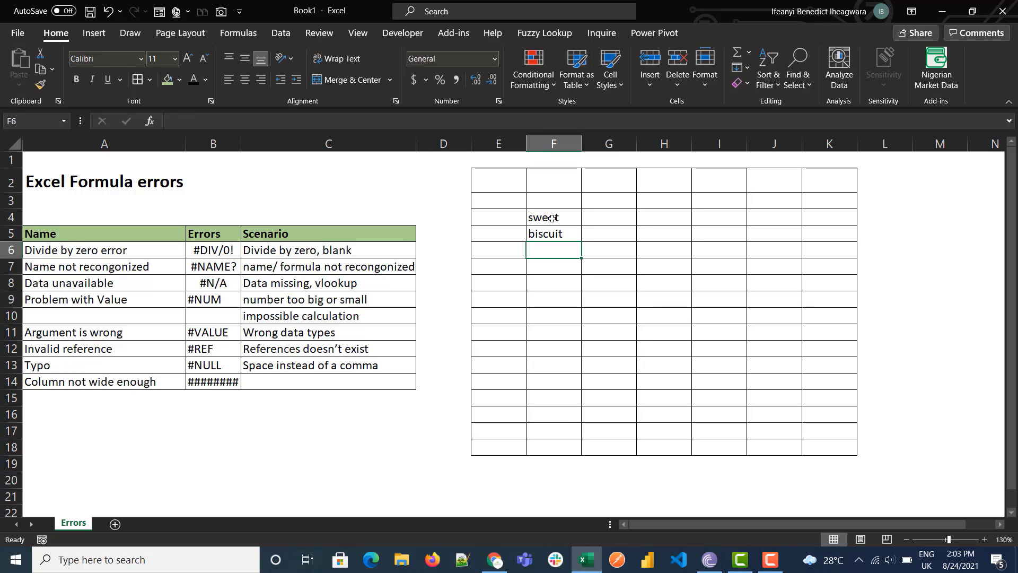
text(movie)
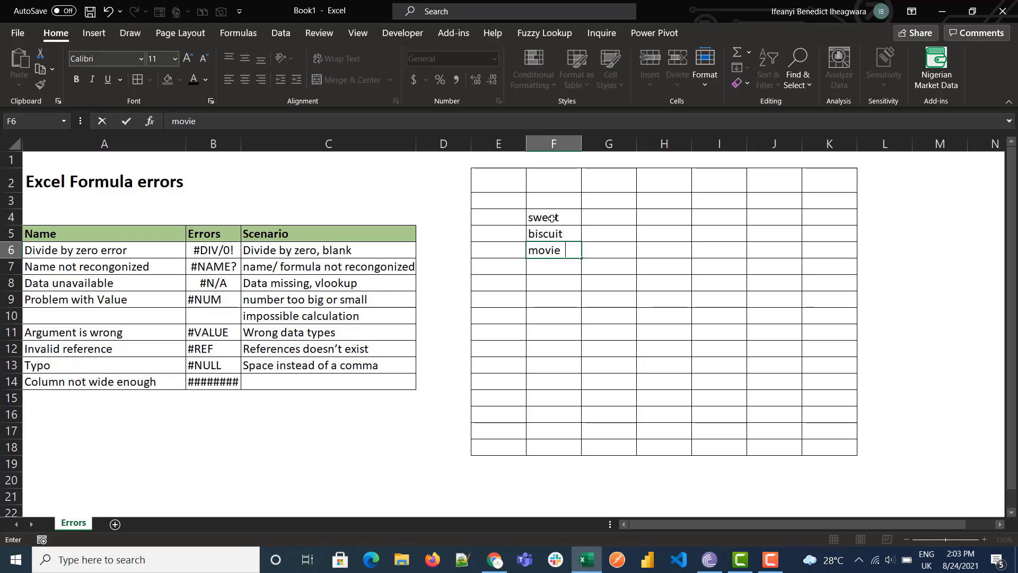
text(s tick)
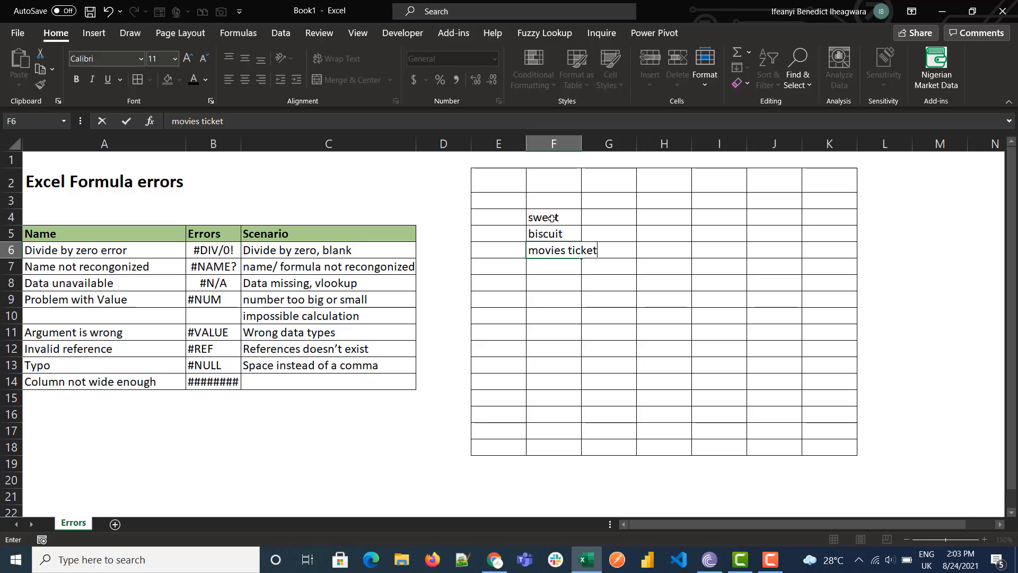
text(et)
key(Up)
Enter prices 455, 32 and 45 in G4:G6.
key(Right)
key(Up)
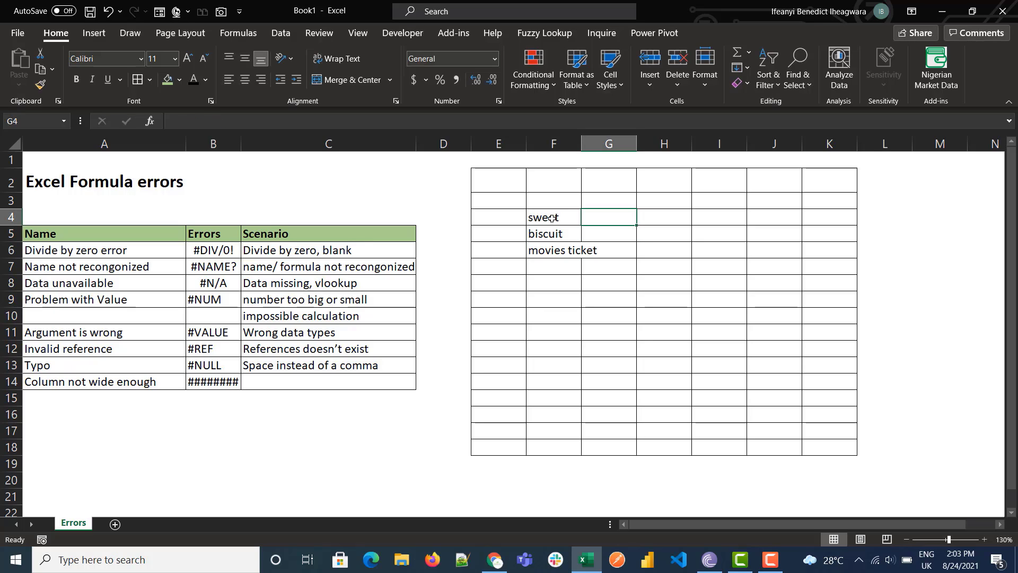
text(455)
key(Return)
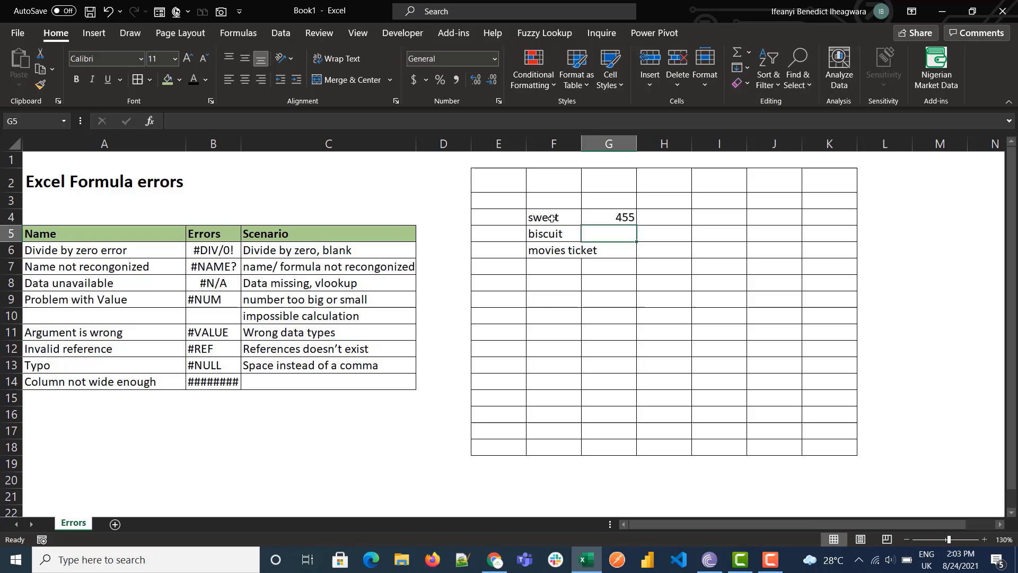
text(32)
key(Return)
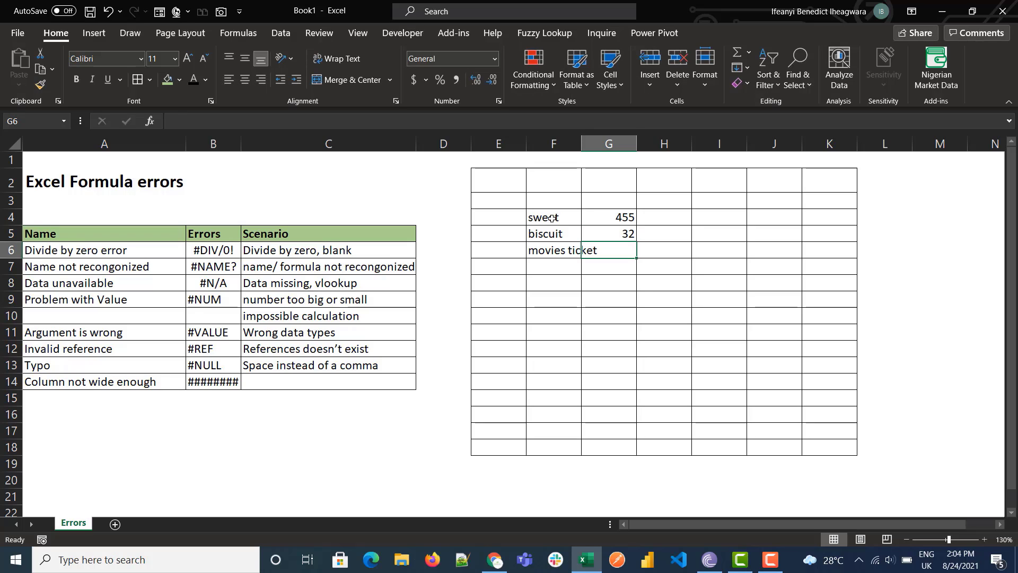
text(4)
key(ctrl+Return)
Add the labels item in F8 and cost in F9.
key(Down)
key(Down)
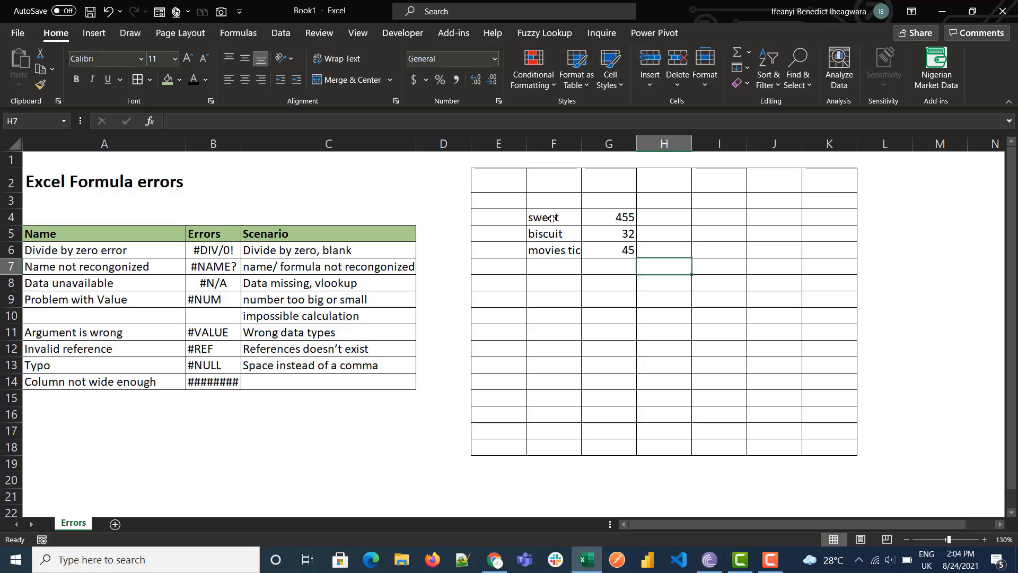
key(Left)
text(item)
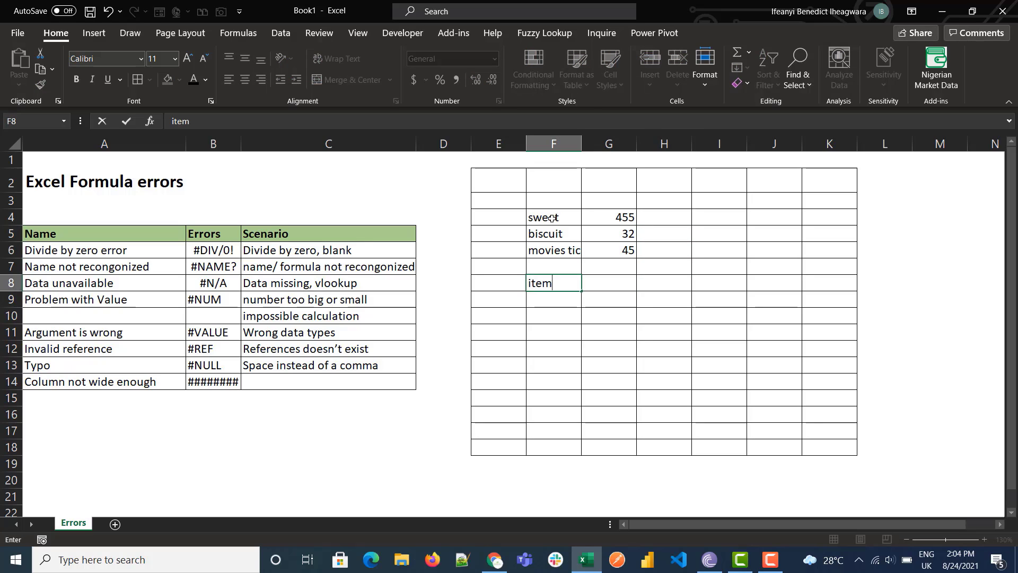
key(ctrl+Return)
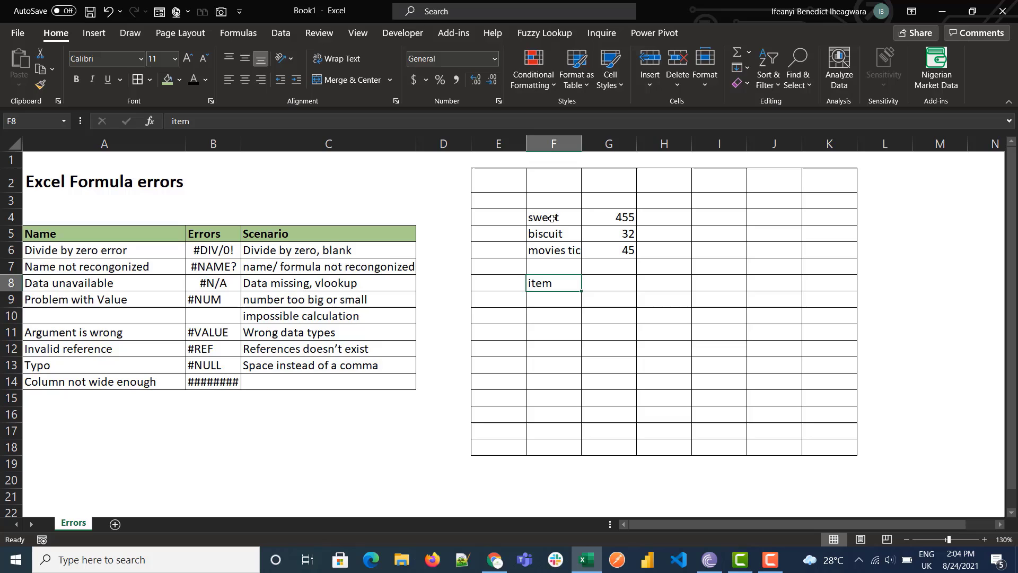
key(Down)
text(cost)
key(Tab)
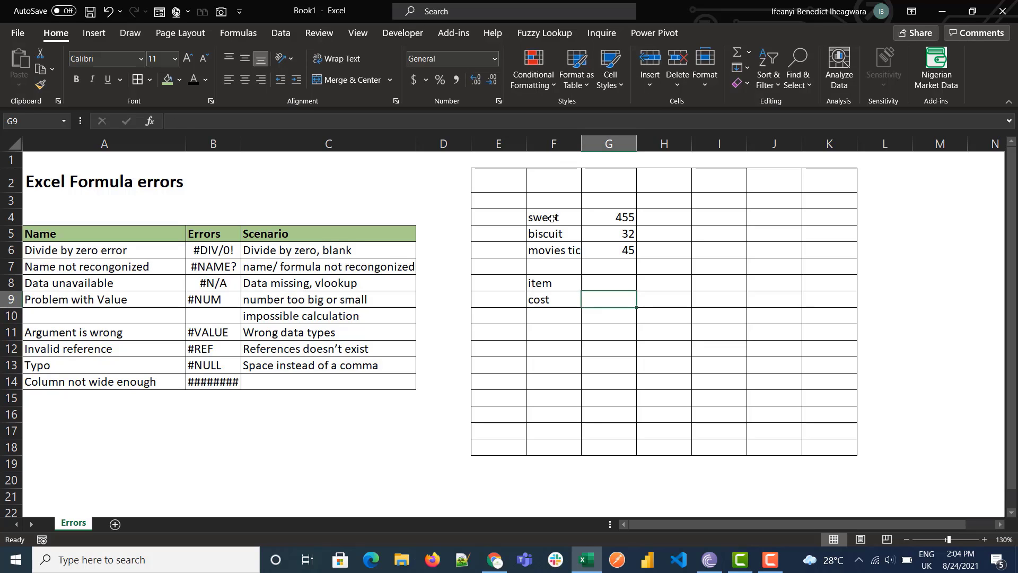
key(Up)
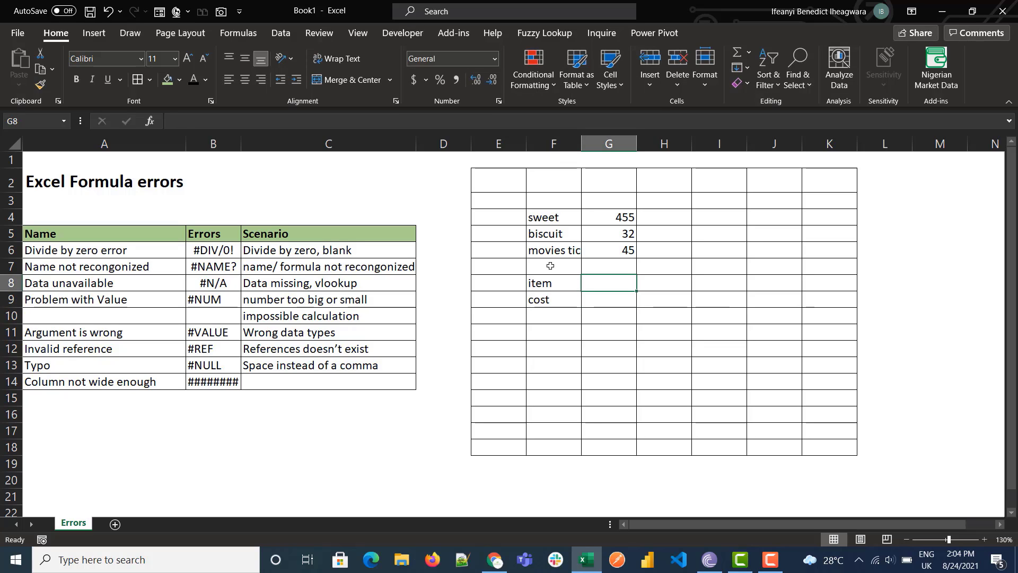
Copy movies ticket from F6 into G8 and widen column G to fit.
click(570, 252)
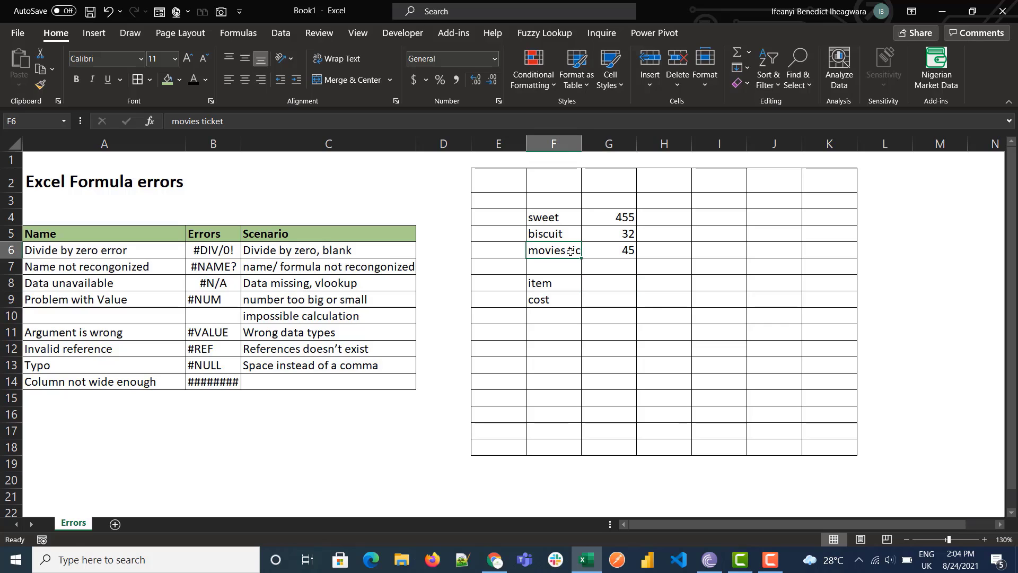
key(ctrl+c)
click(607, 286)
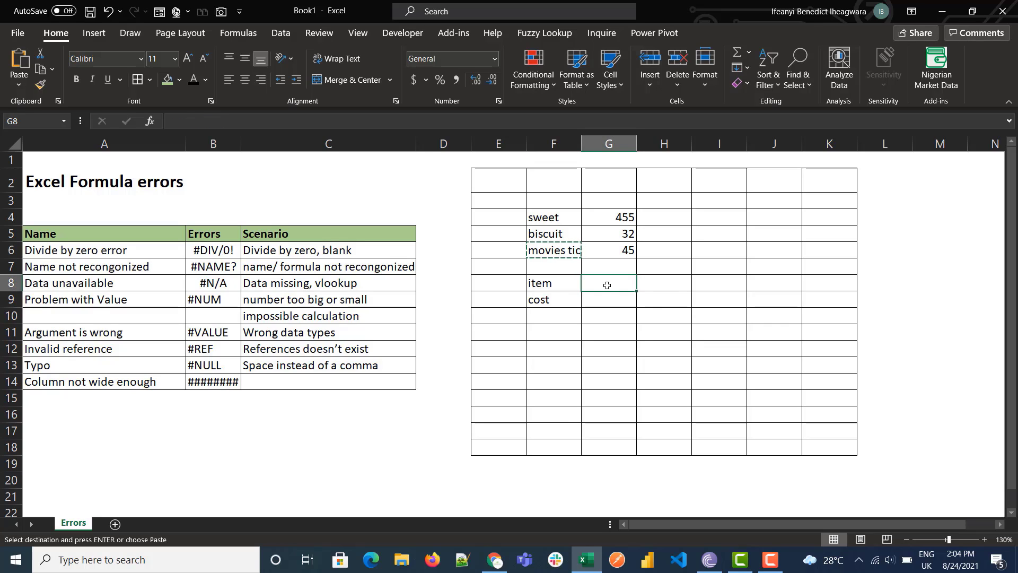
key(ctrl+v)
click(605, 299)
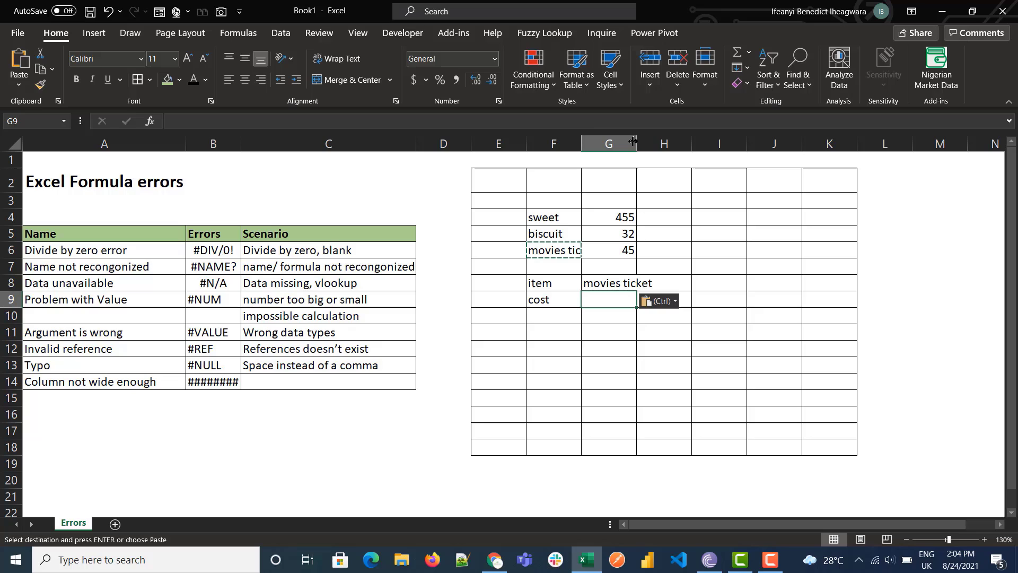
drag(637, 142, 655, 142)
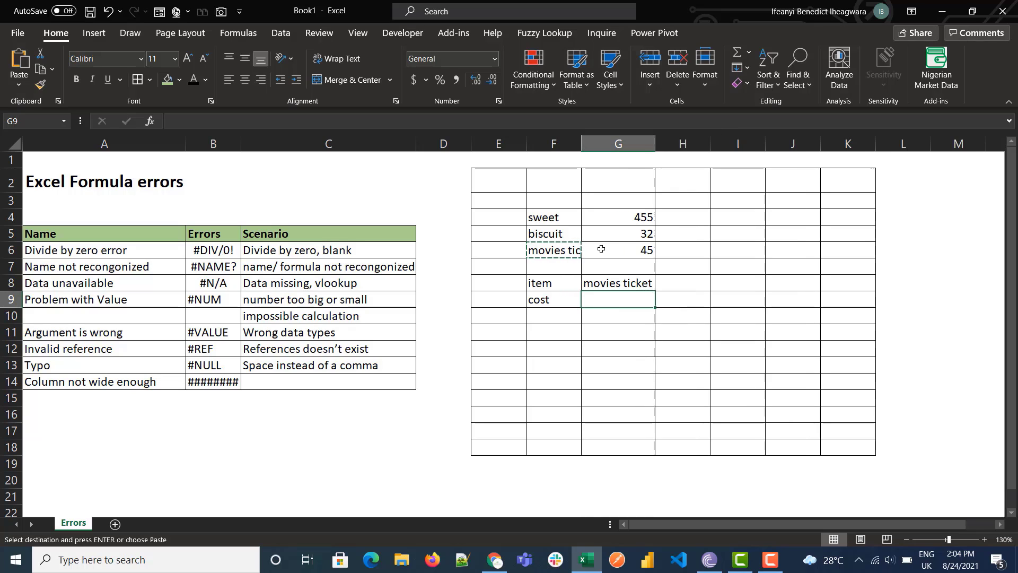
Enter =VLOOKUP(G8,F4:G6,2,FALSE) in G9 to look up the item's cost.
text(=vloo)
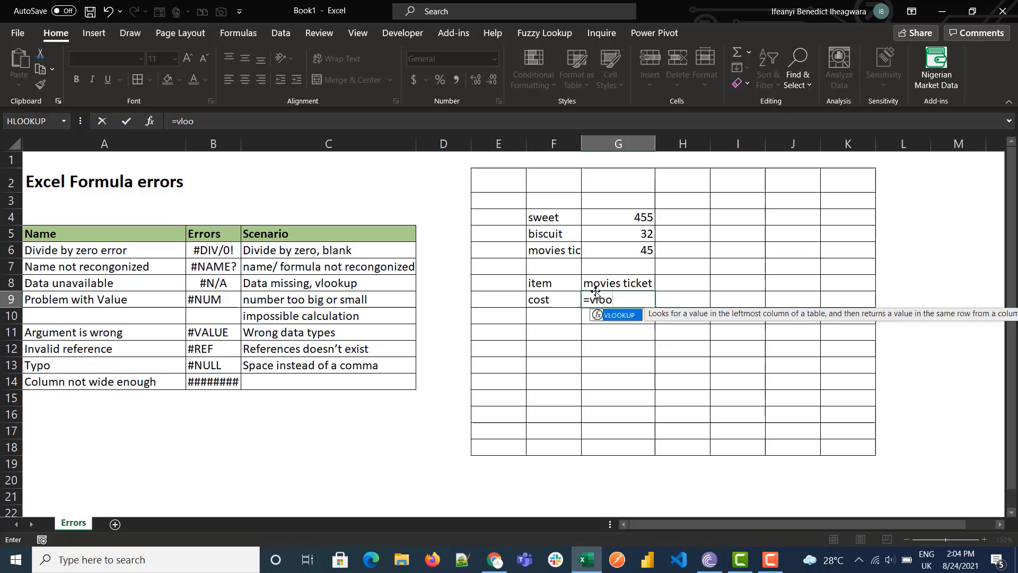
key(Tab)
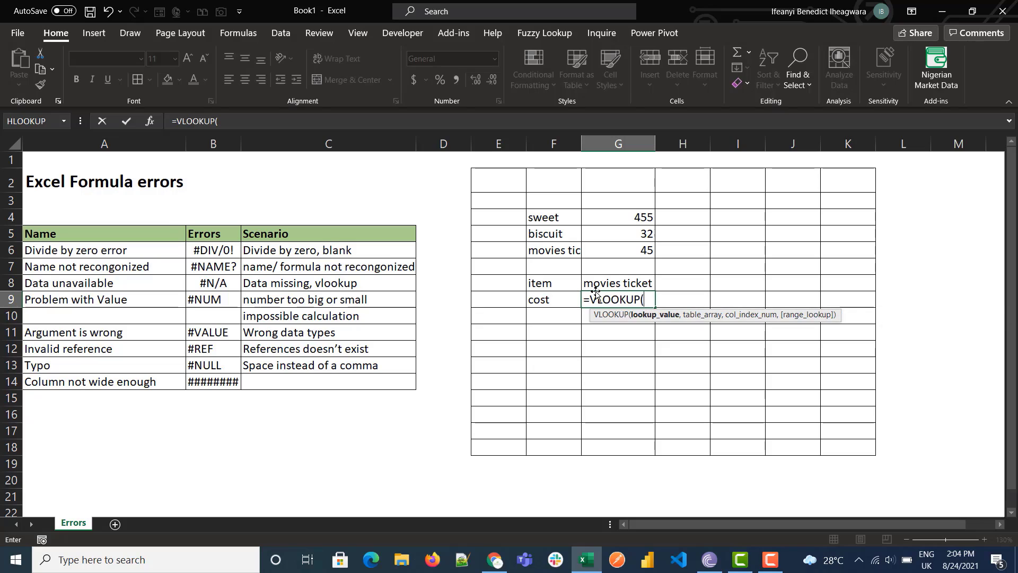
click(621, 282)
text(,)
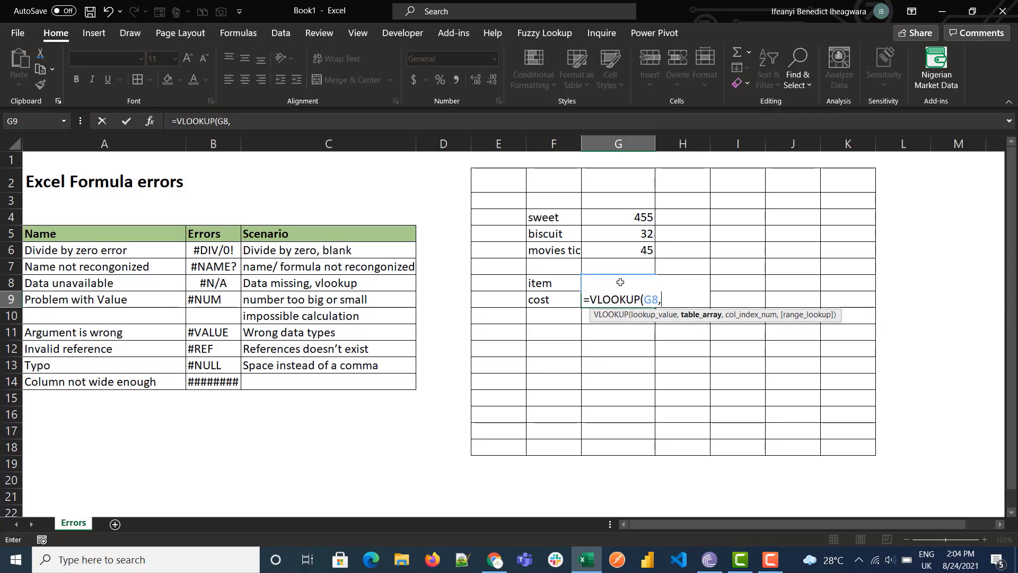
drag(554, 218, 621, 255)
text(,)
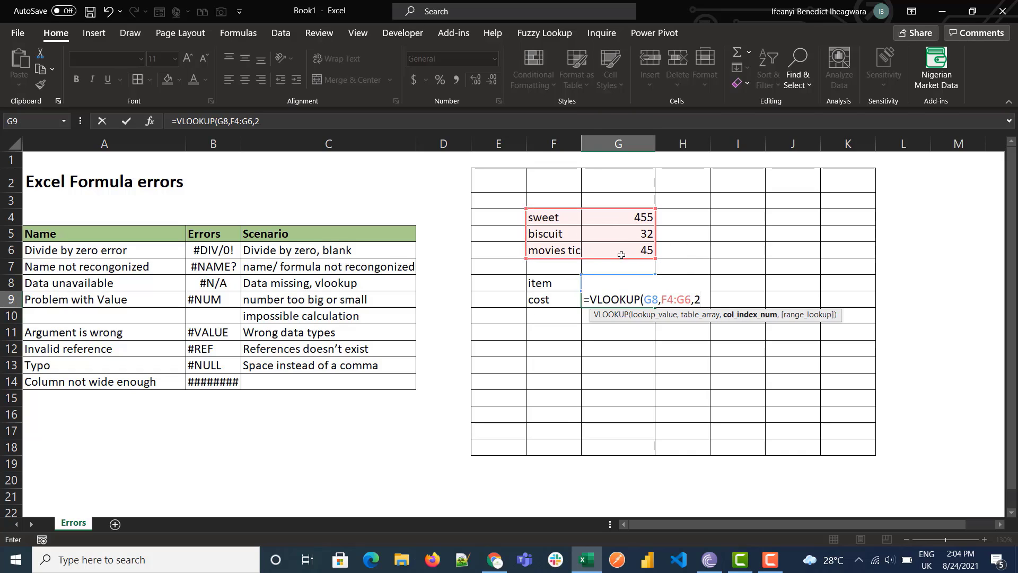
text(2,)
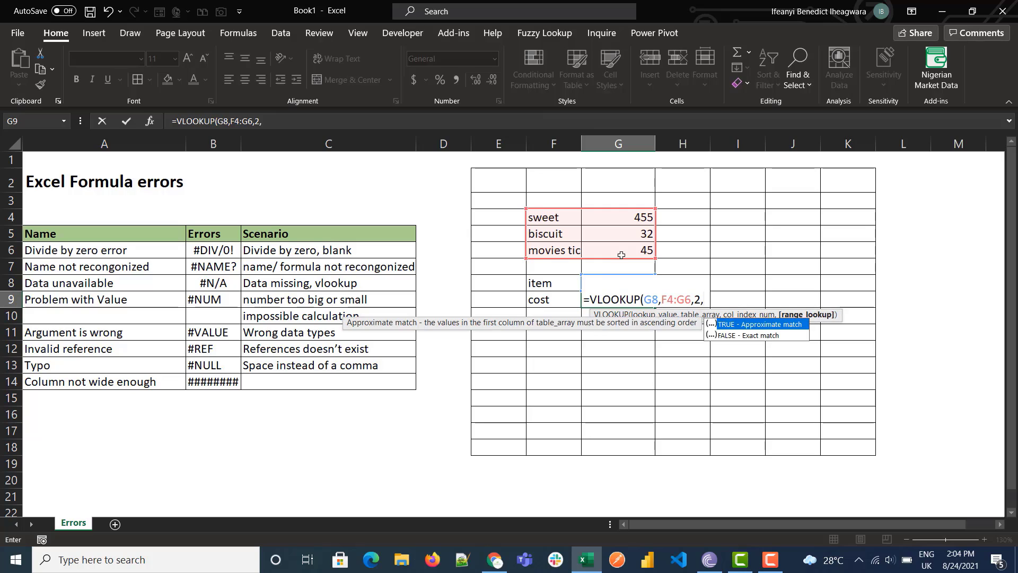
text(FALSE)
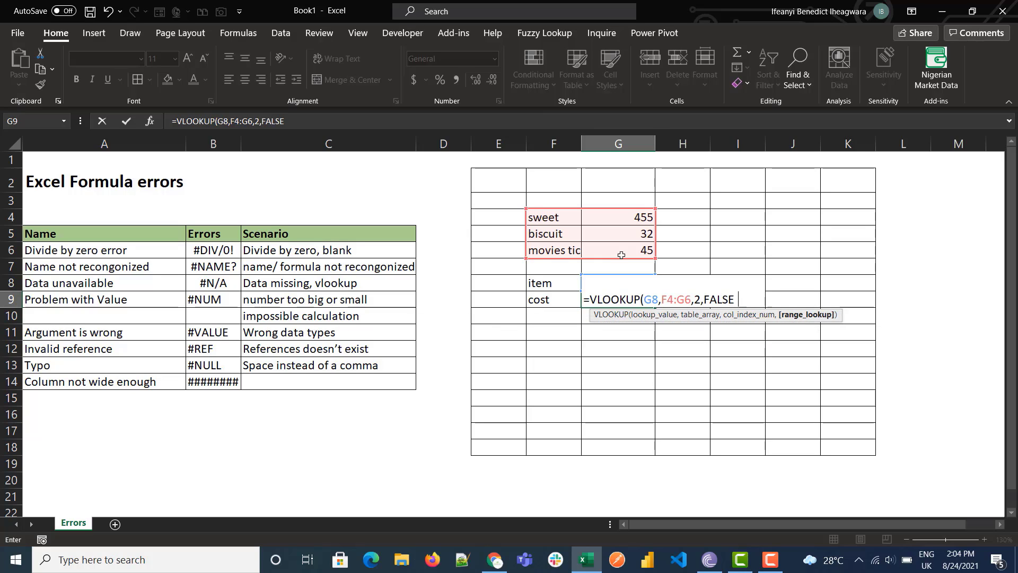
text())
key(ctrl+Return)
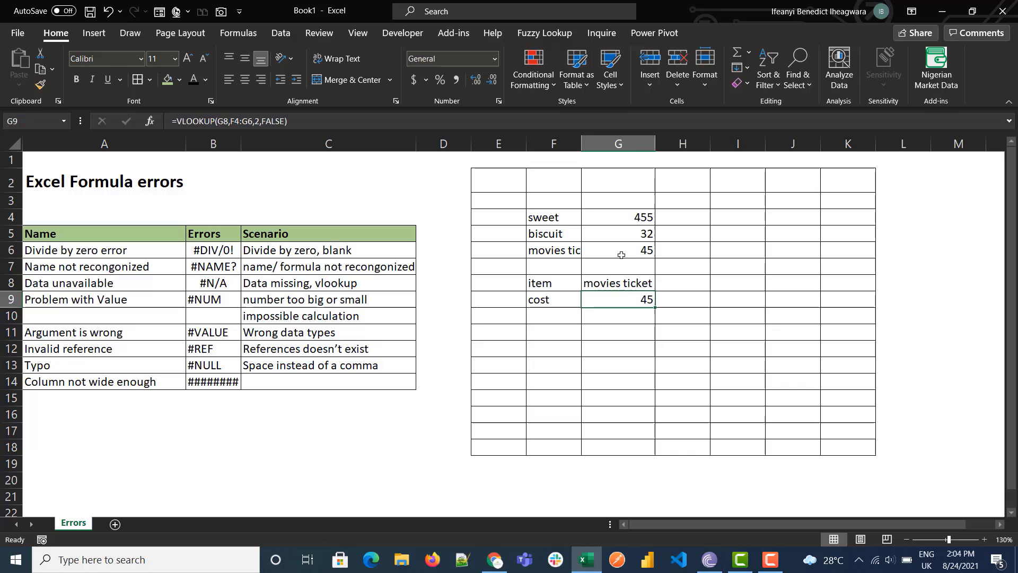
Change the G8 item to movies so G9 returns #N/A.
click(635, 283)
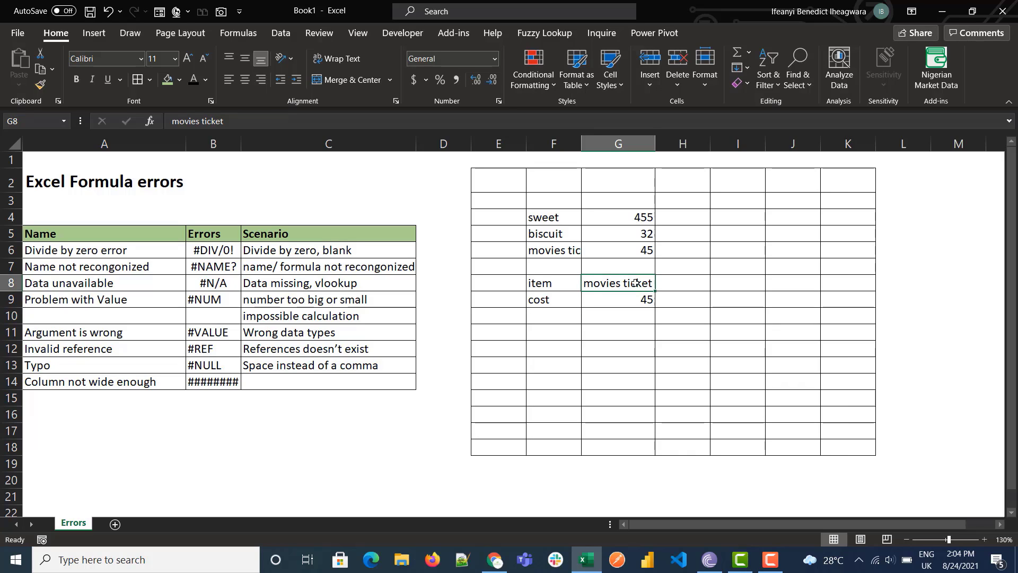
text(movies)
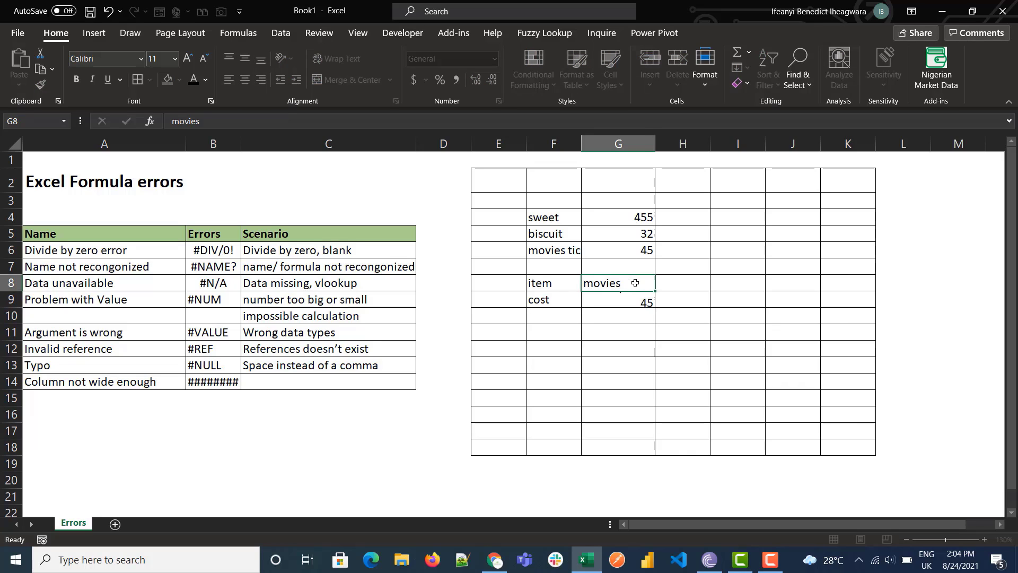
key(Tab)
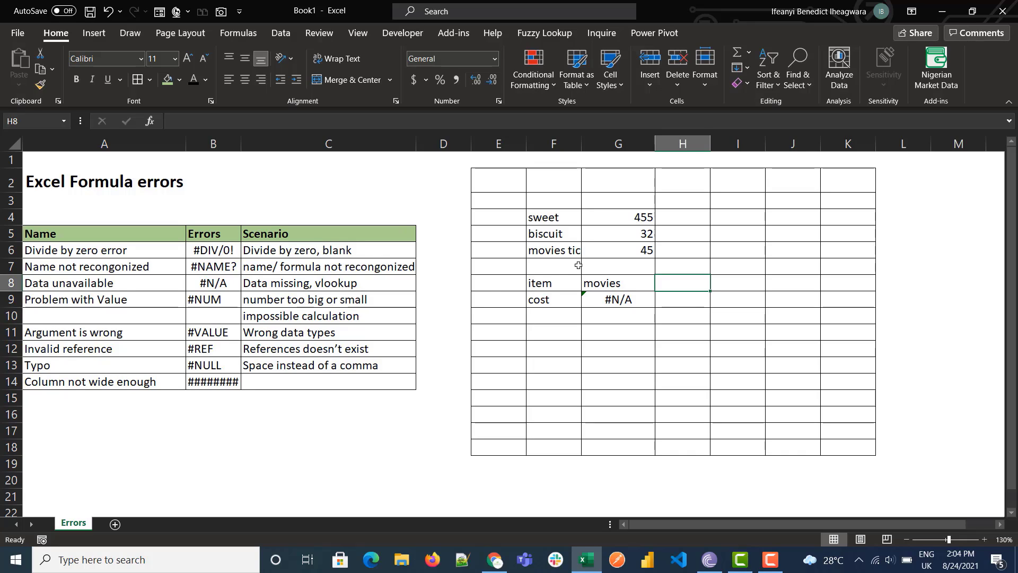
Clear E3:H13 and review the #NUM! too-big and impossible-calculation scenarios.
drag(509, 205, 696, 364)
key(Delete)
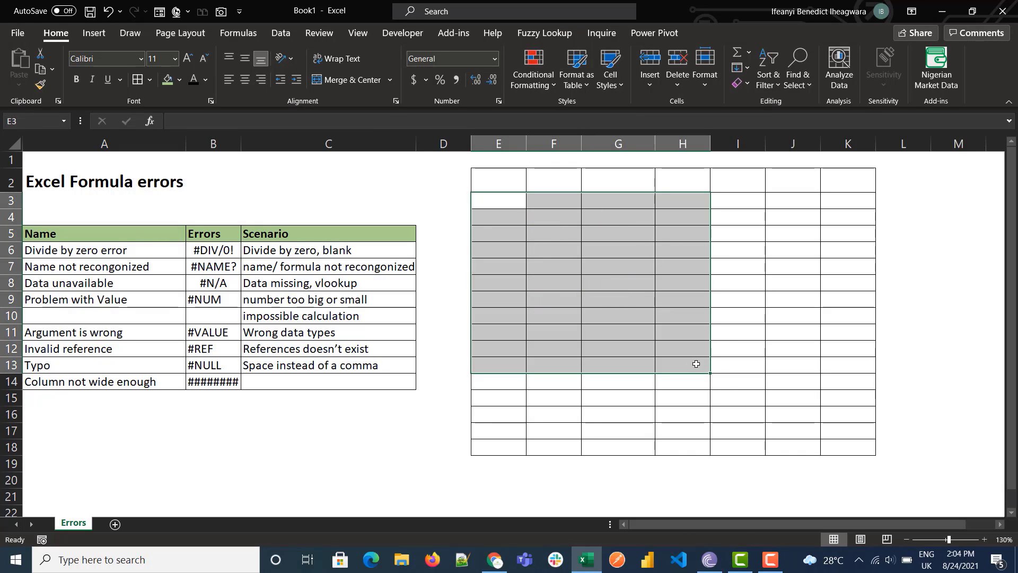
click(401, 299)
click(261, 316)
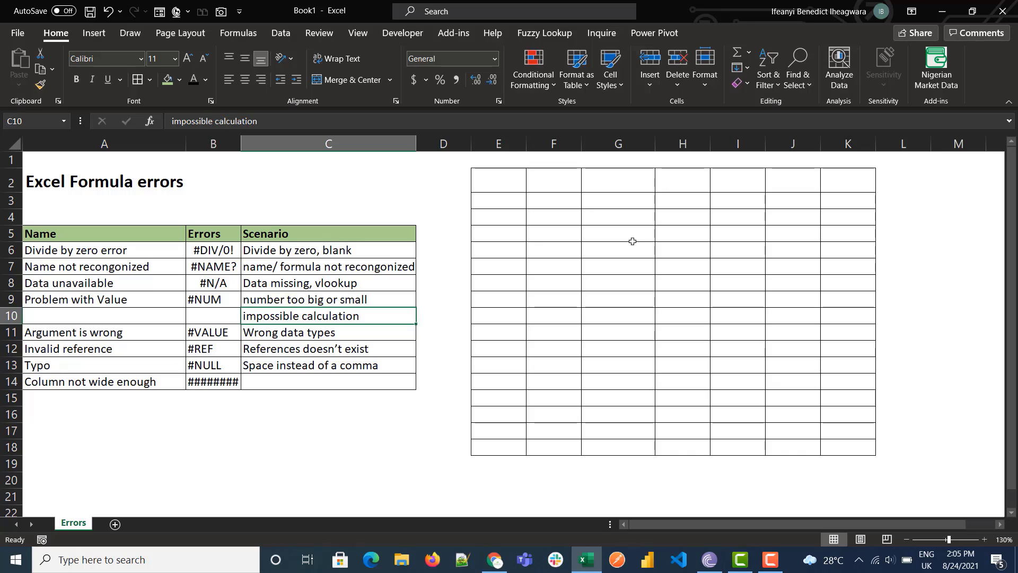
Enter =5^500 in F4 so it shows #NUM!
click(551, 219)
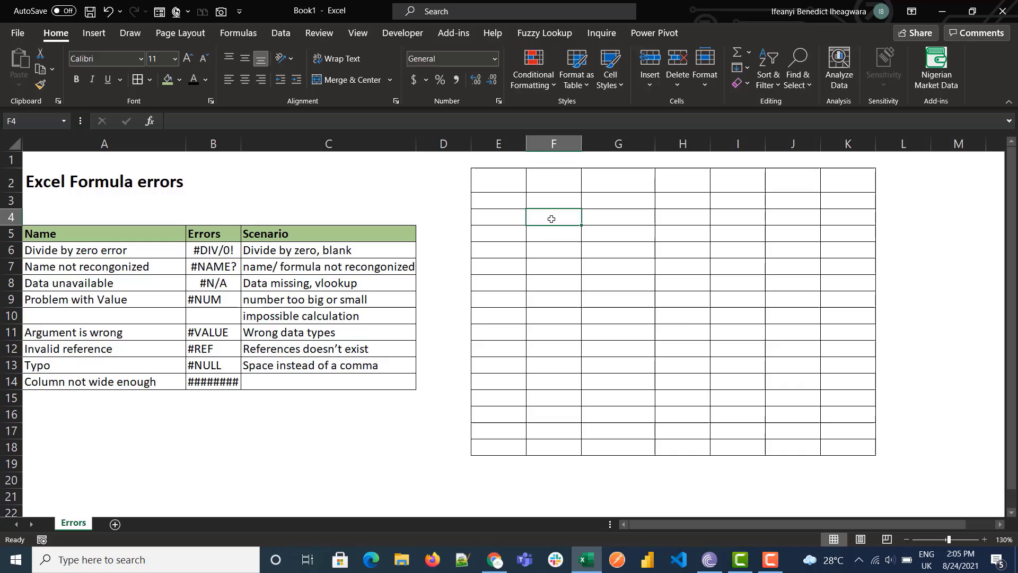
text(=5)
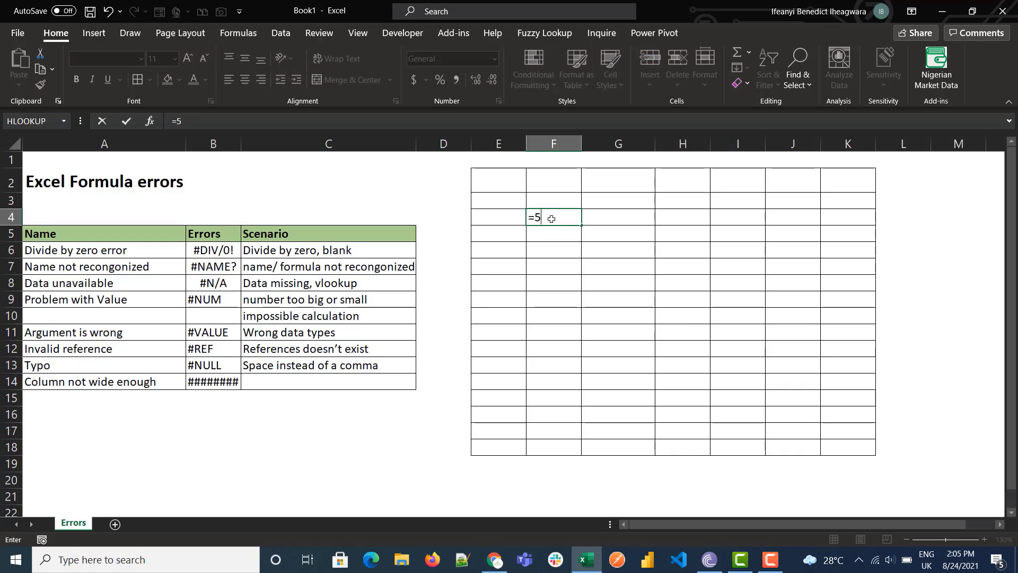
text(^500)
key(Return)
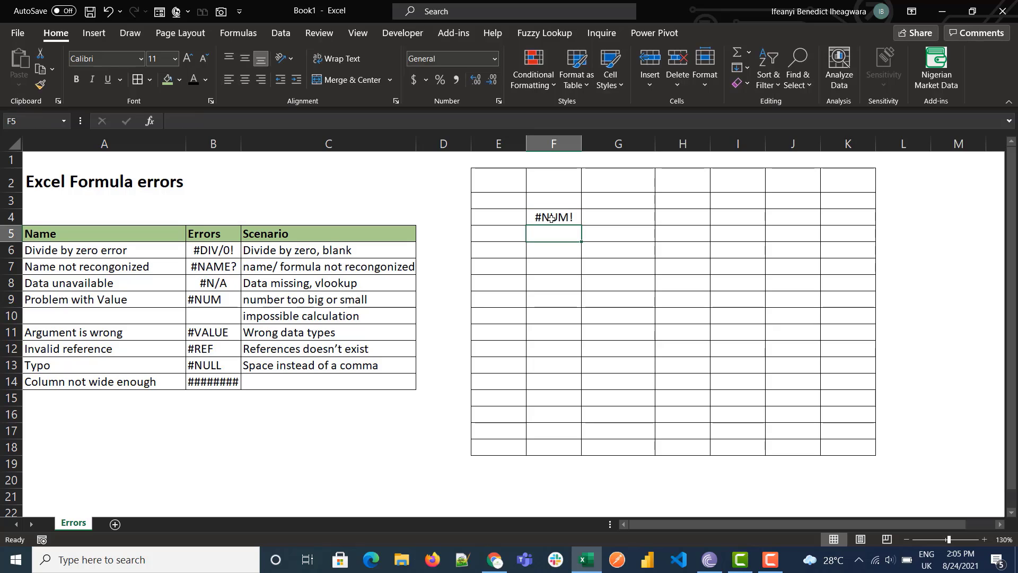
Enter =SQRT(16) in F8, which returns 4.
click(556, 269)
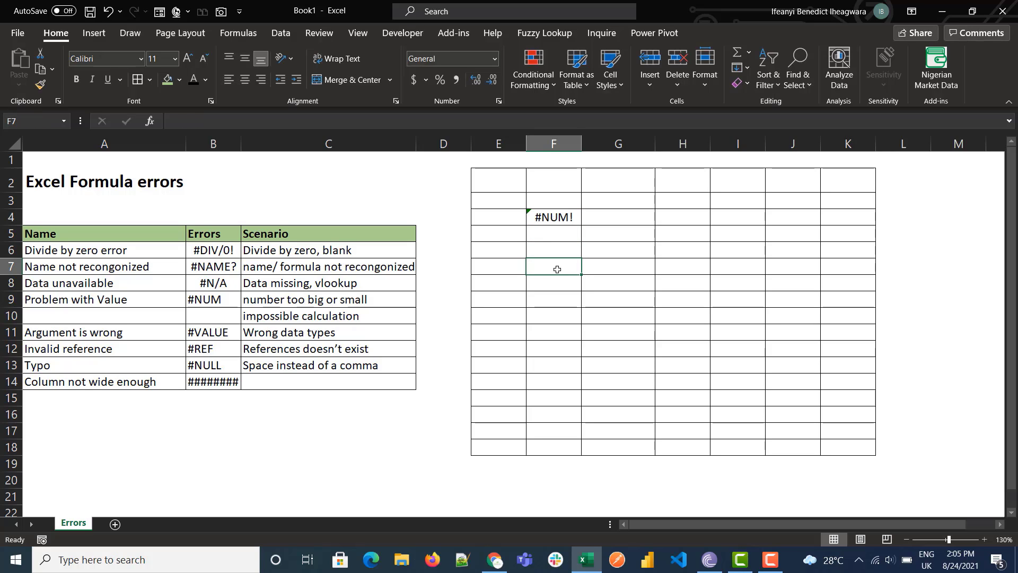
key(Down)
text(=sq)
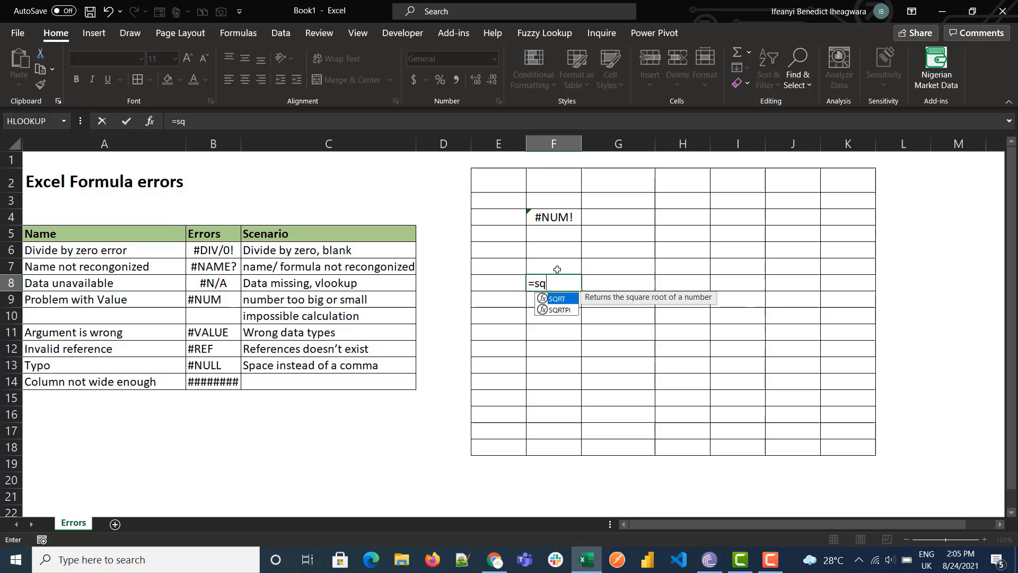
key(Tab)
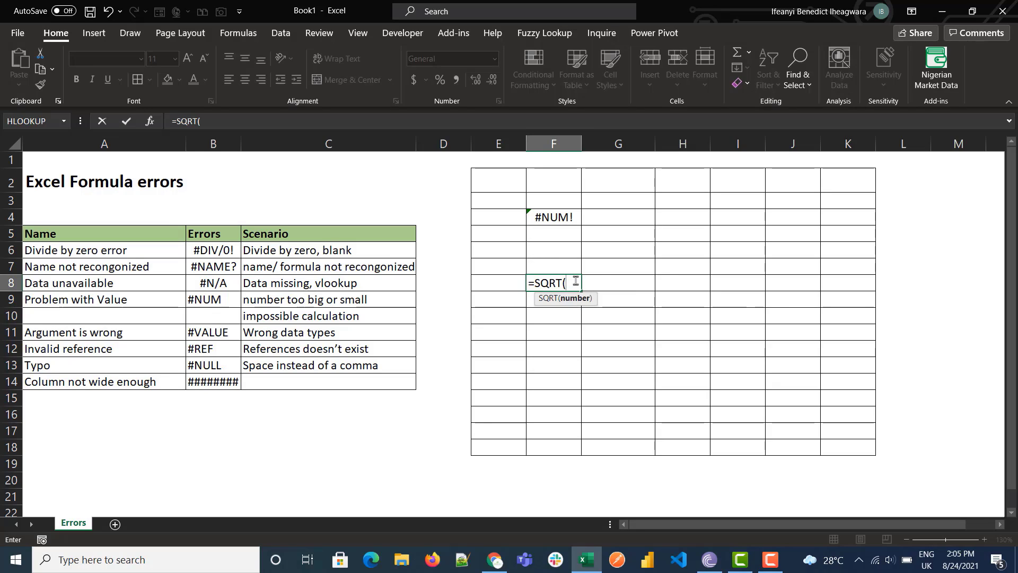
text(16)
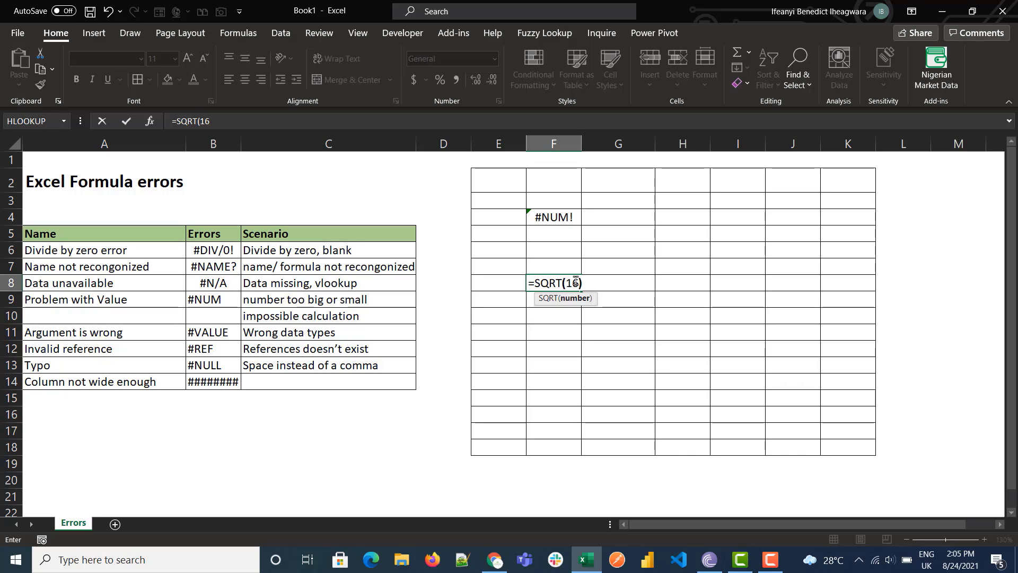
key(Return)
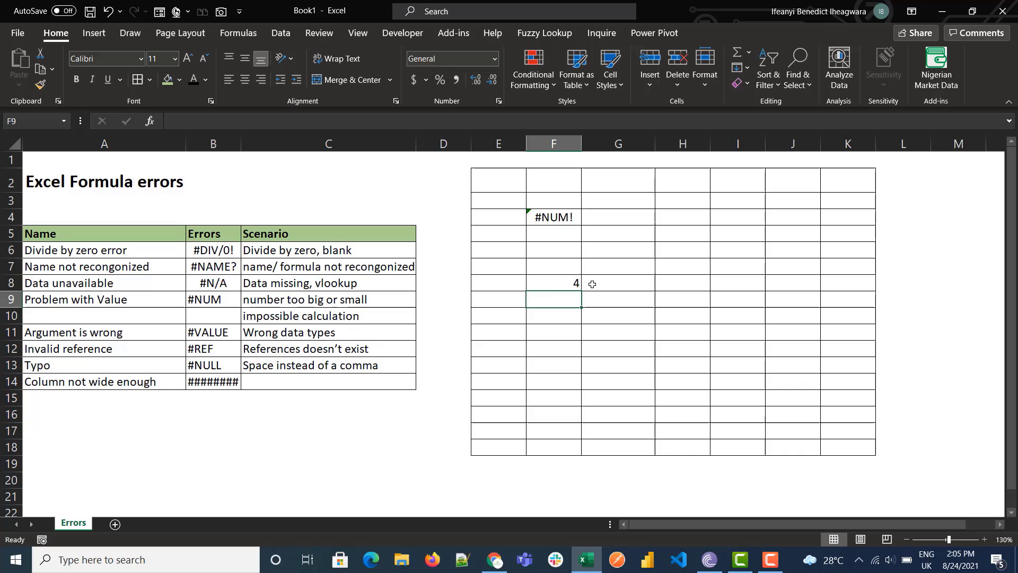
Change F8's square-root argument to -16 so it shows #NUM!
double_click(577, 284)
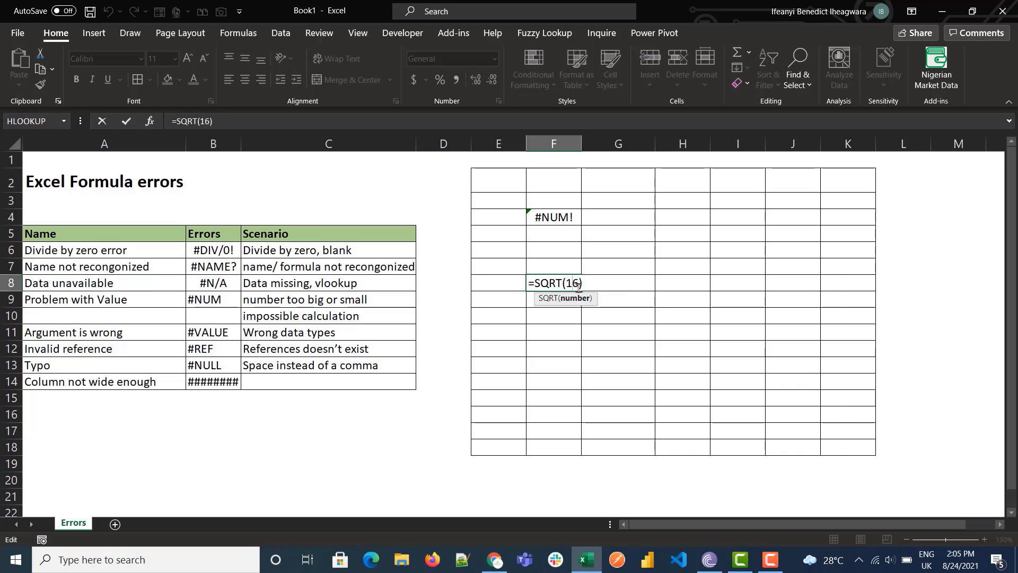
key(BackSpace)
key(BackSpace)
text(-16)
key(Return)
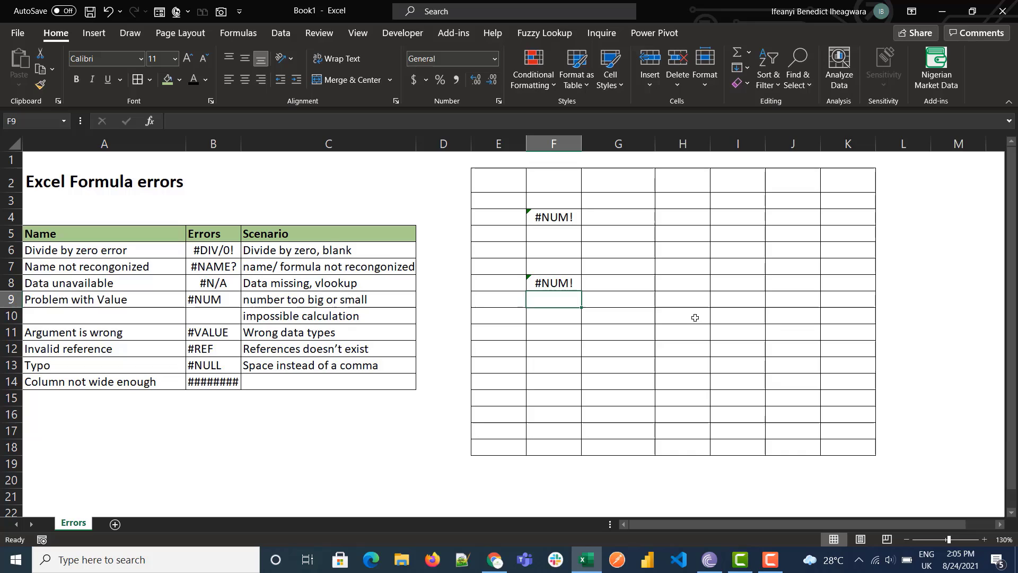
Clear the previous #NUM! results from the practice area E3:G13.
click(222, 332)
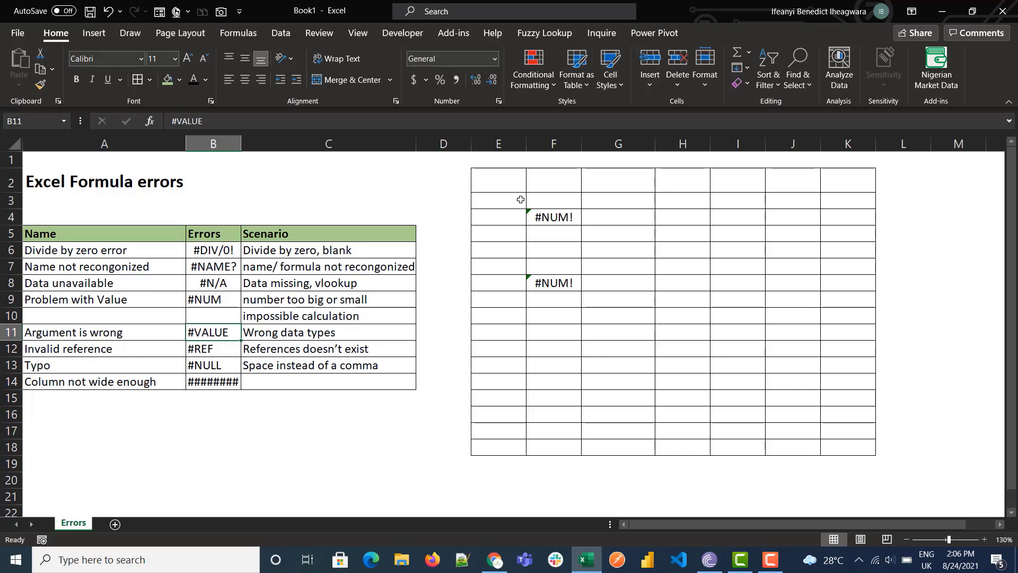
drag(521, 200, 639, 359)
key(Delete)
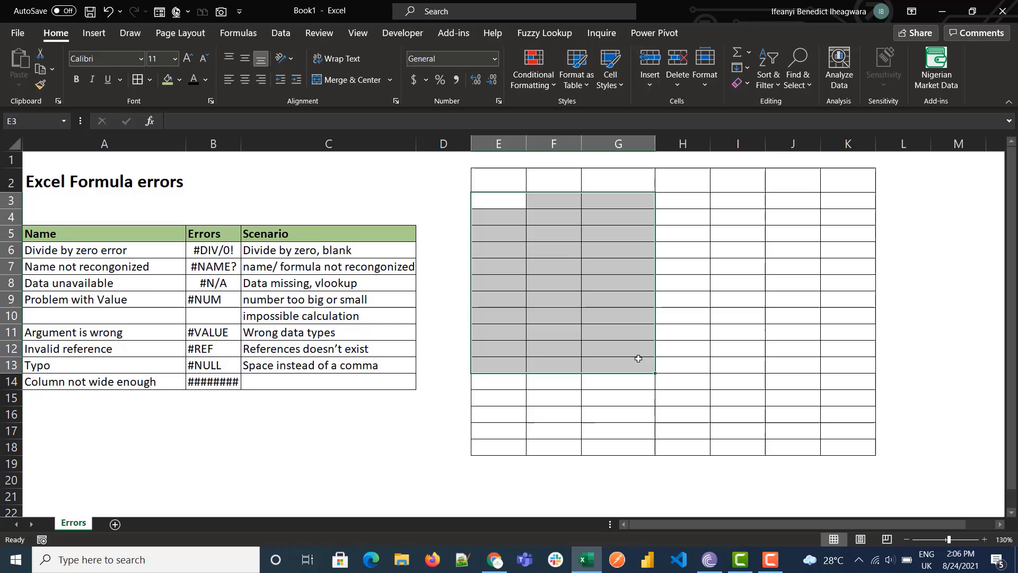
click(569, 252)
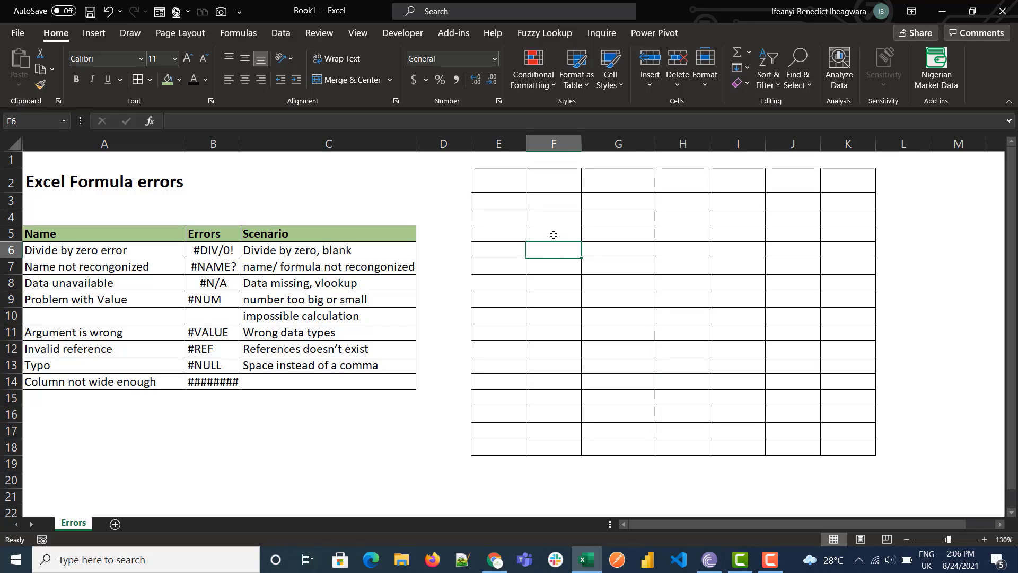
Enter 1/1/2020 in F5, the label month in E6, and =MONTH(F5) in F6, returning 1.
click(553, 234)
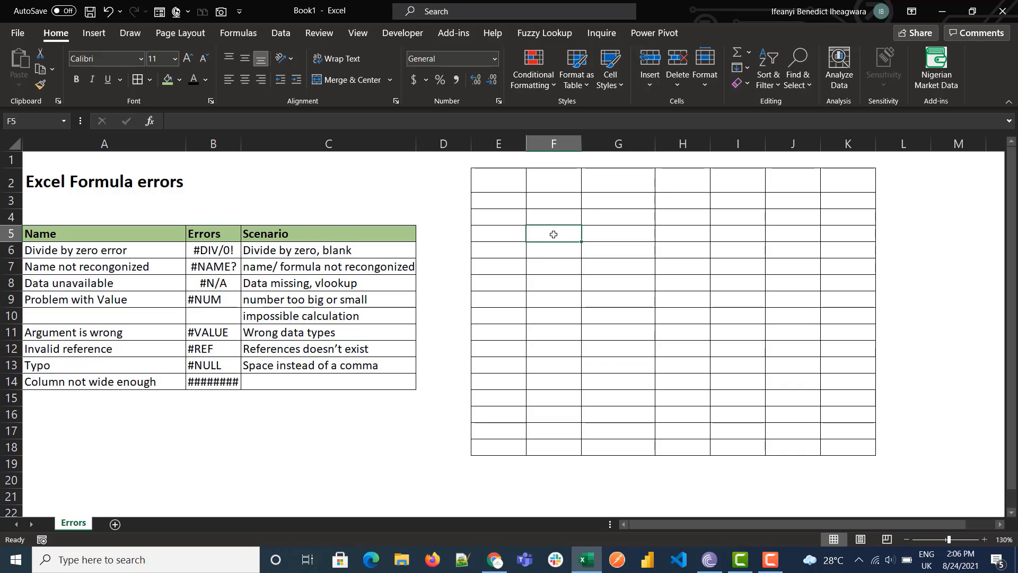
text(1/1/2020)
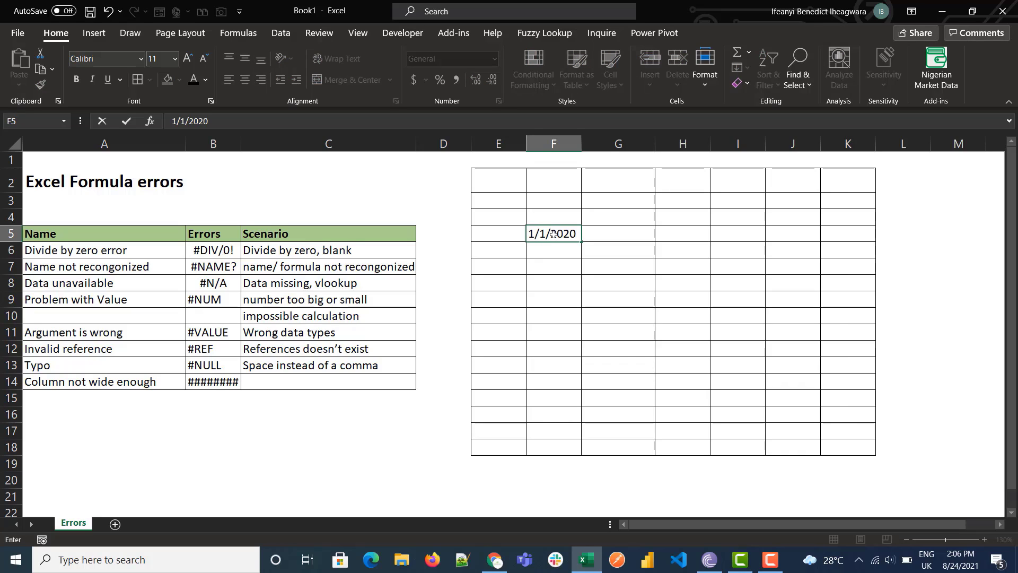
key(Return)
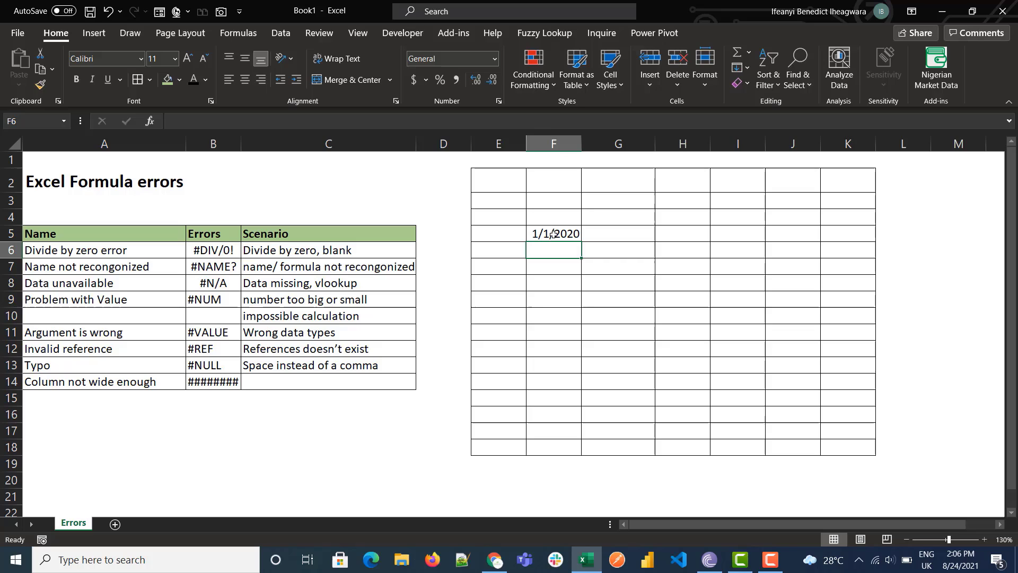
key(Left)
text(mo)
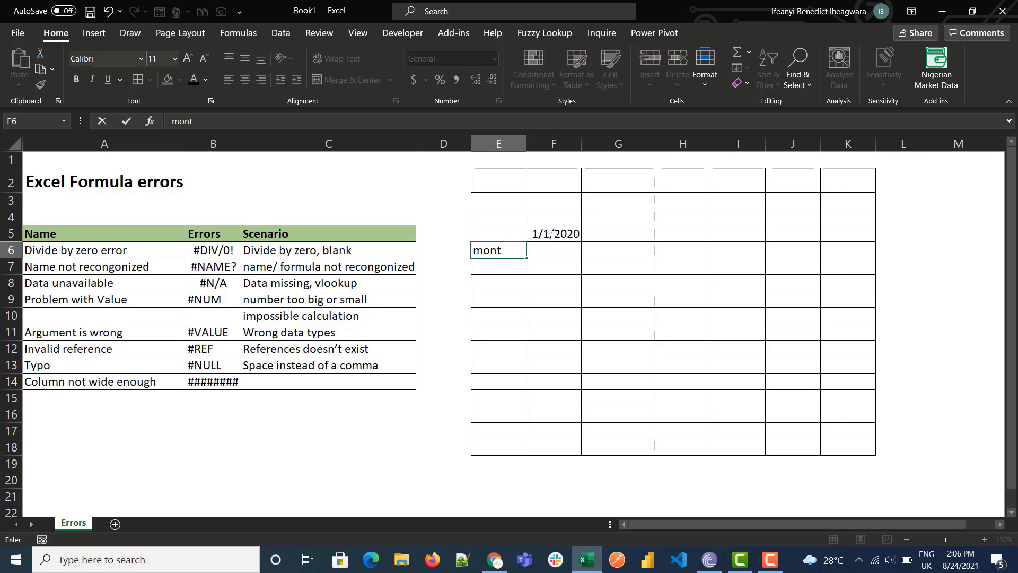
text(nth)
key(Tab)
text(=mon)
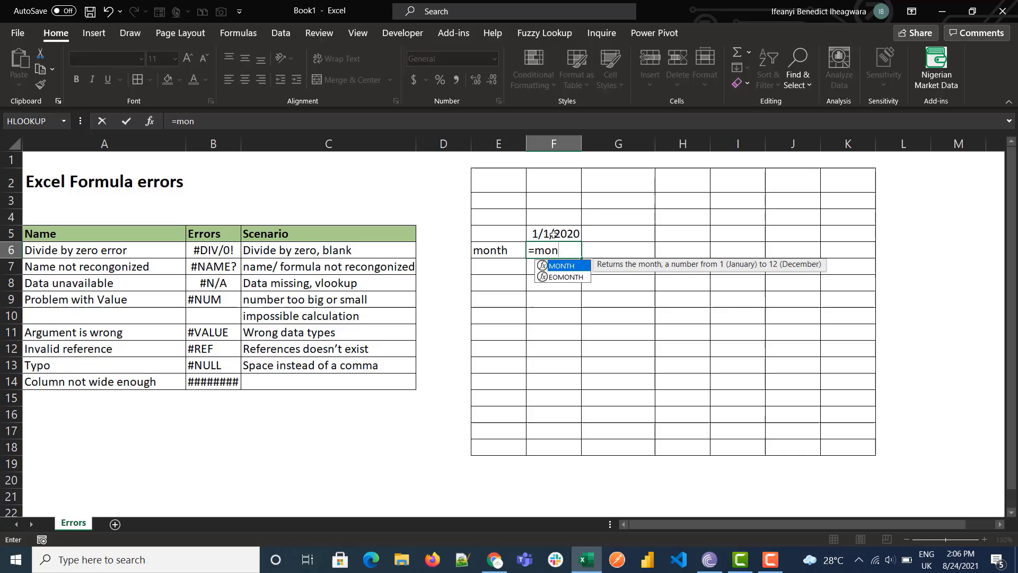
key(Tab)
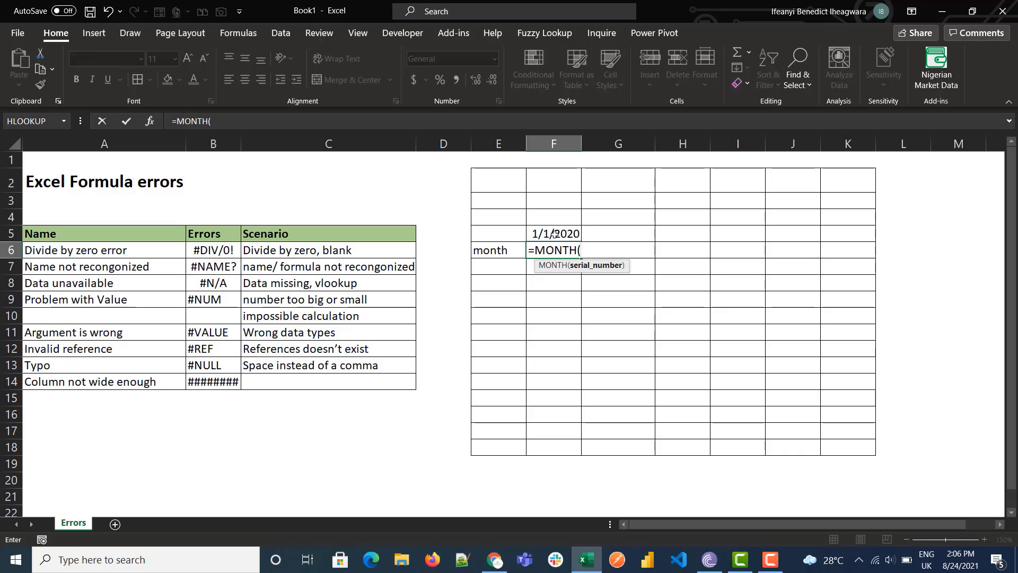
click(557, 233)
text())
key(Return)
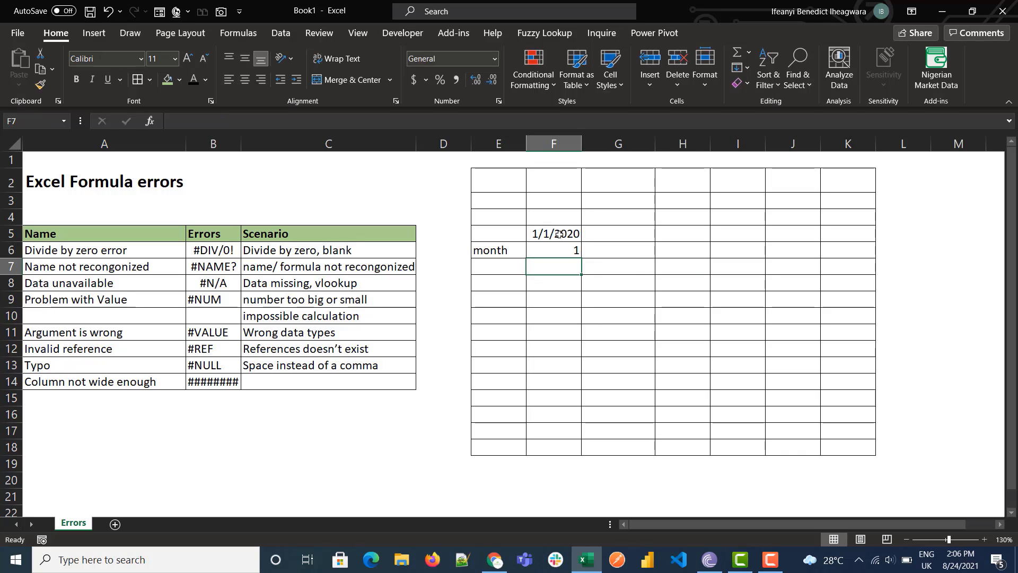
click(559, 233)
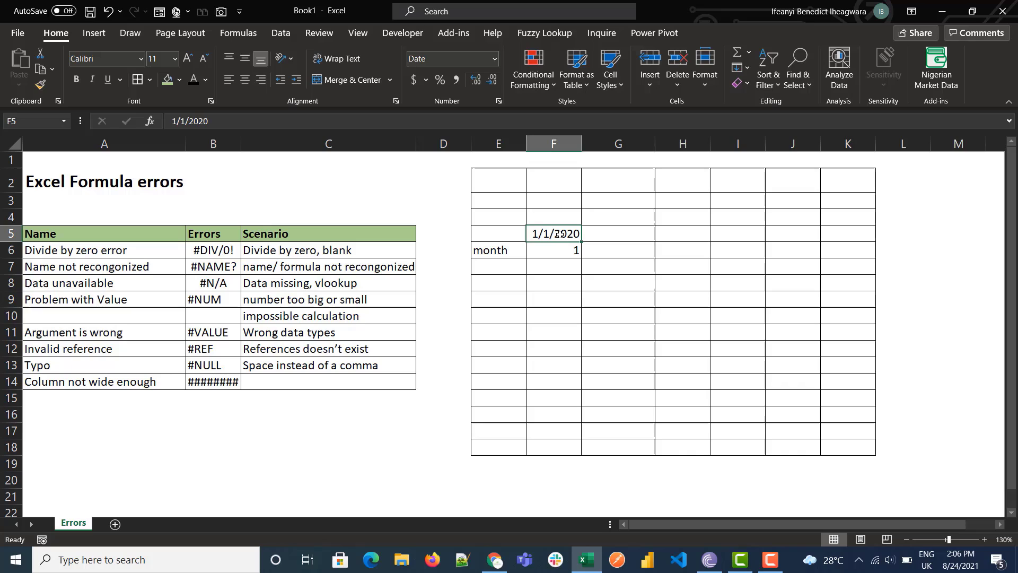
Put apple in G5 and =MONTH(G5) in G6 to produce #VALUE!
click(621, 234)
text(appl)
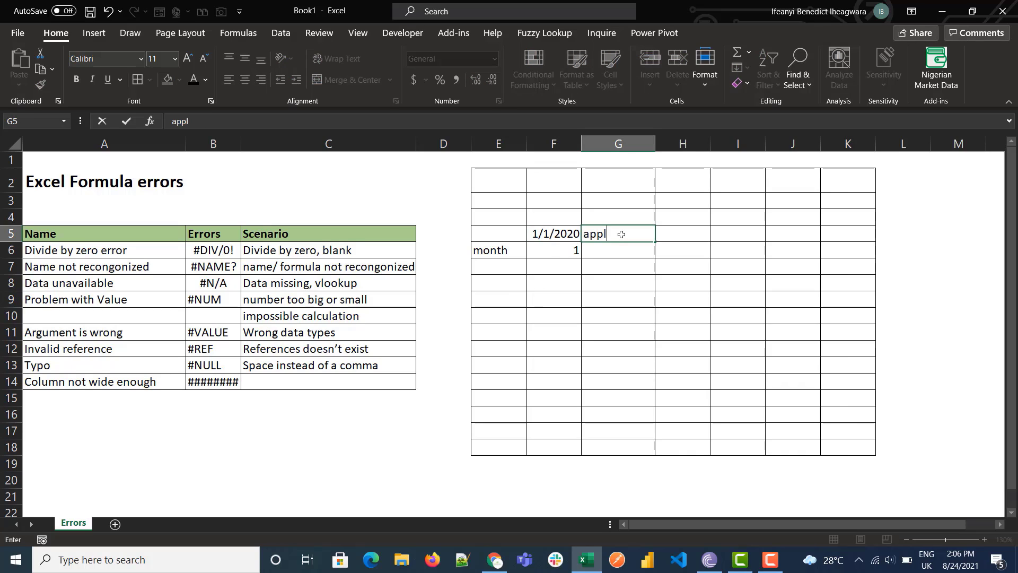
text(e)
key(Return)
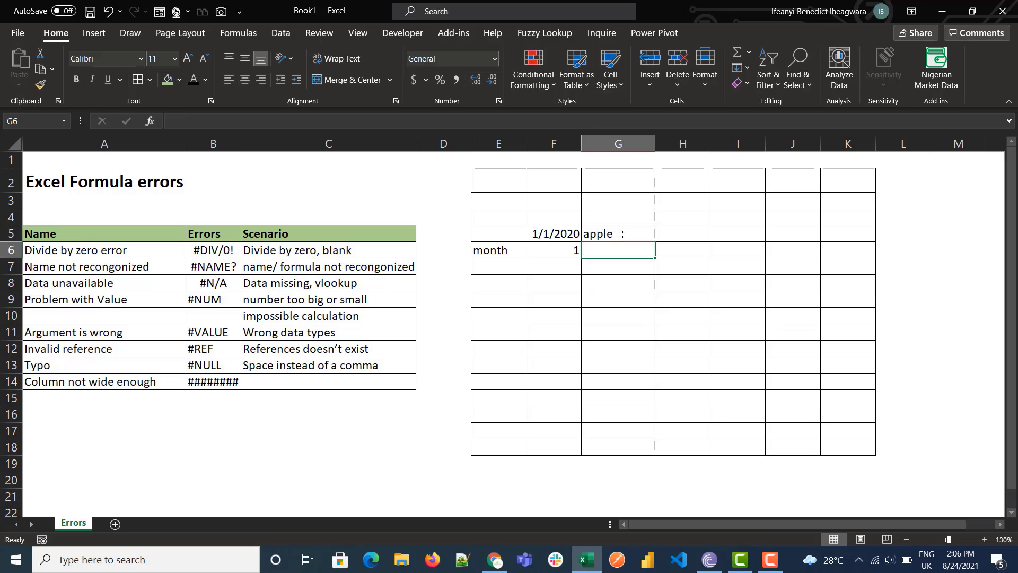
text(=month)
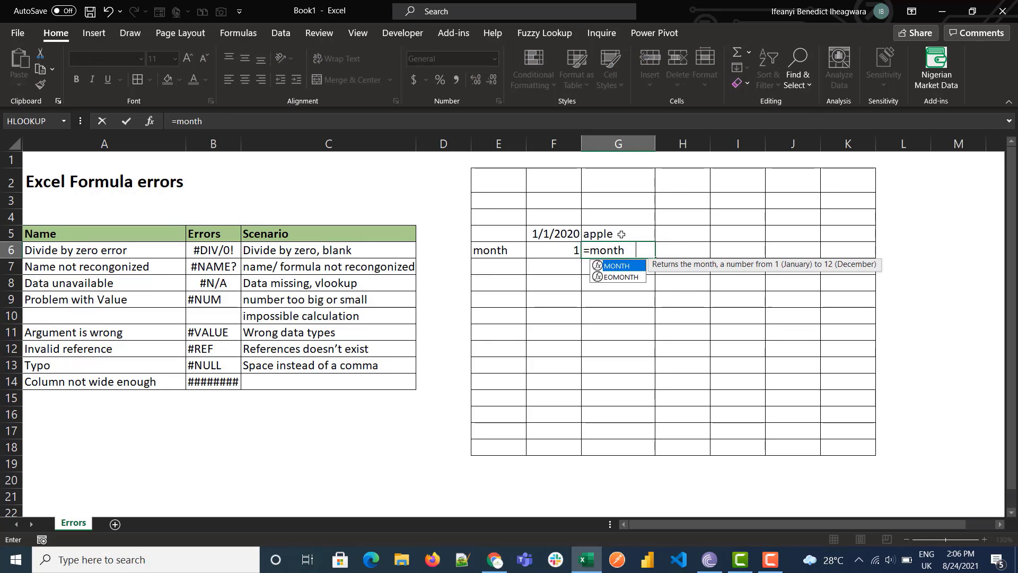
key(Tab)
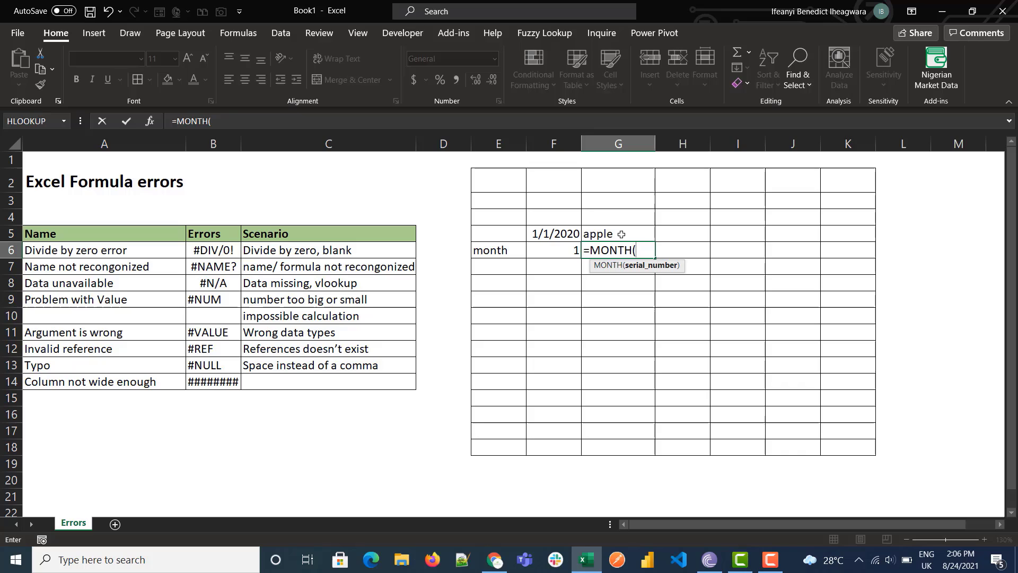
click(622, 234)
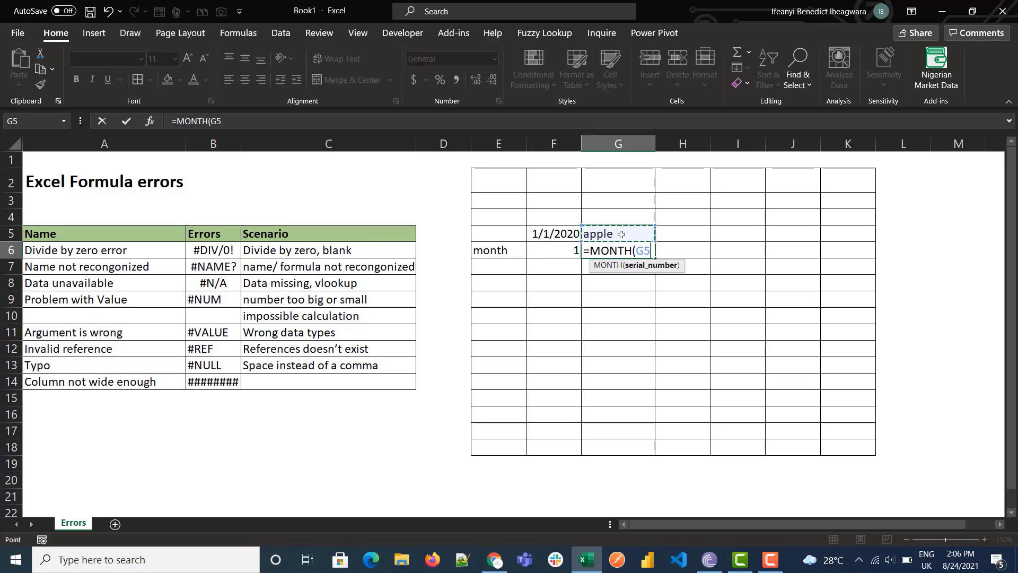
text())
key(Return)
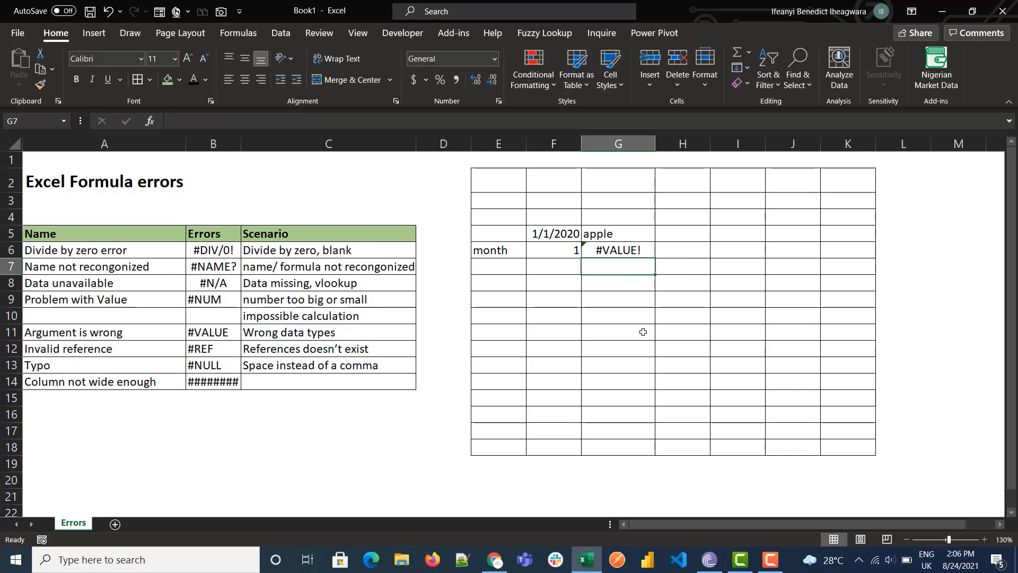
click(643, 332)
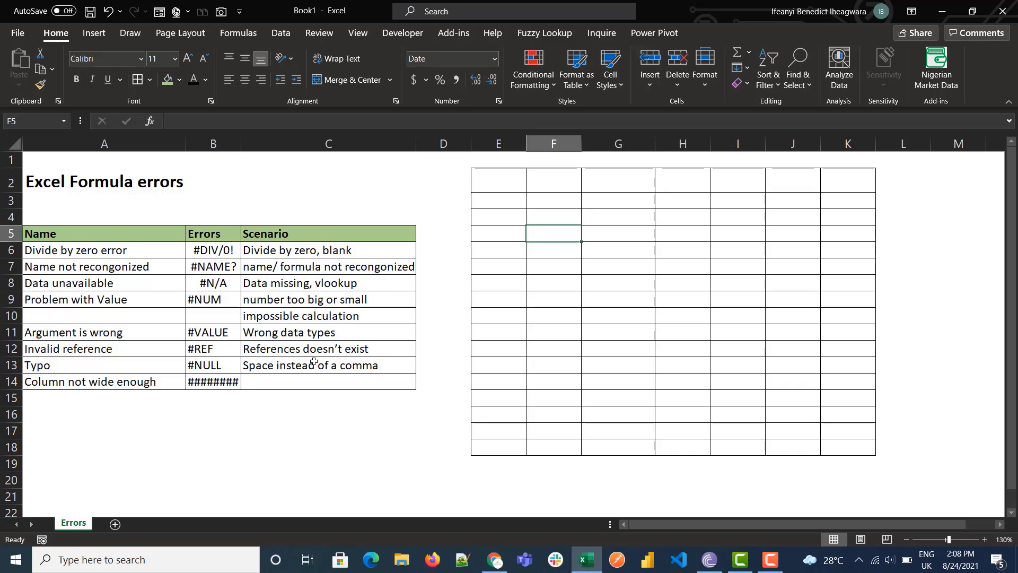
List the items biscuit, sweet, pen and movies ticket in F5:F8.
click(342, 354)
click(569, 233)
text(biscuit)
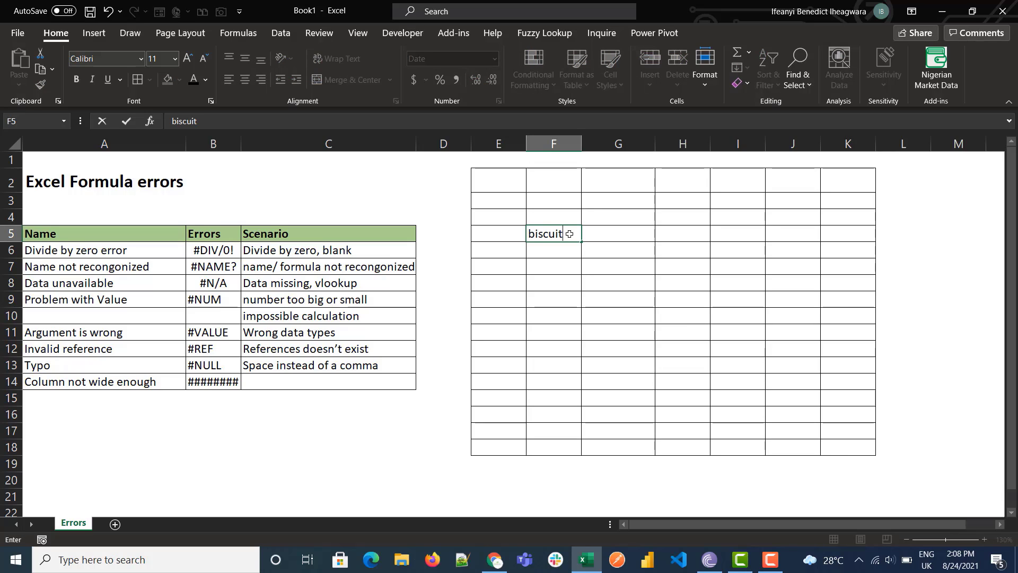
key(Return)
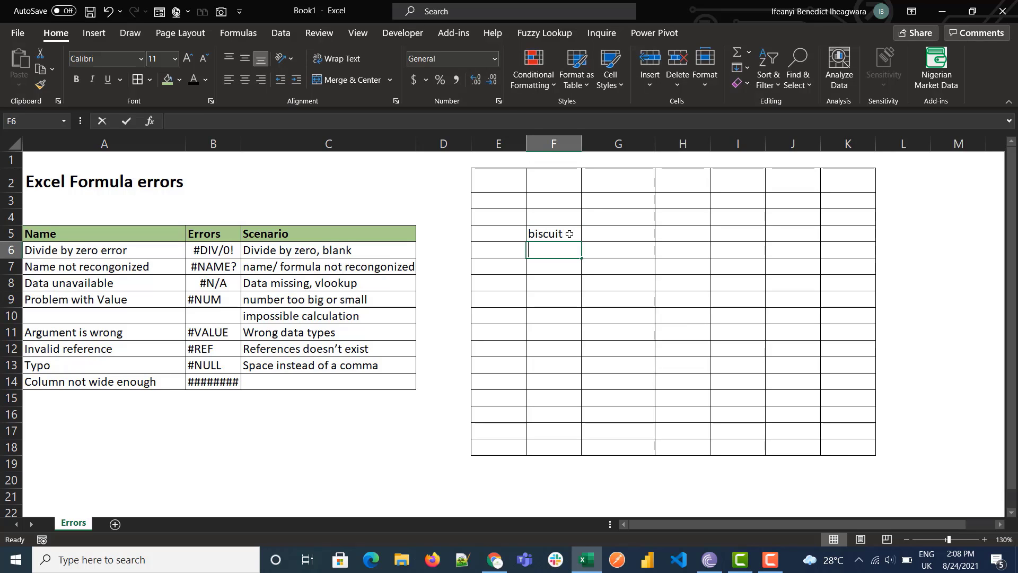
text(sweet)
key(Return)
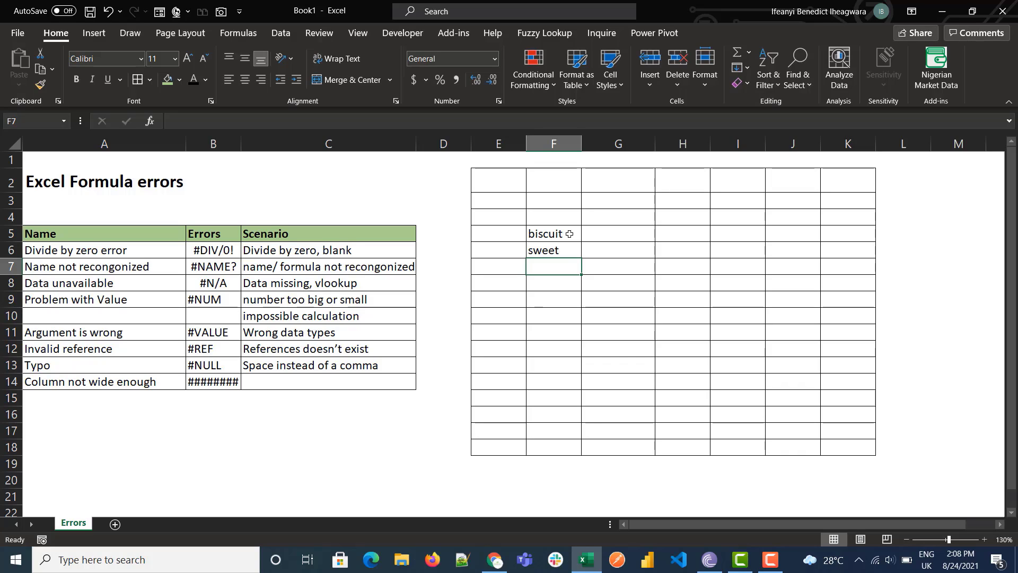
text(pen)
key(Return)
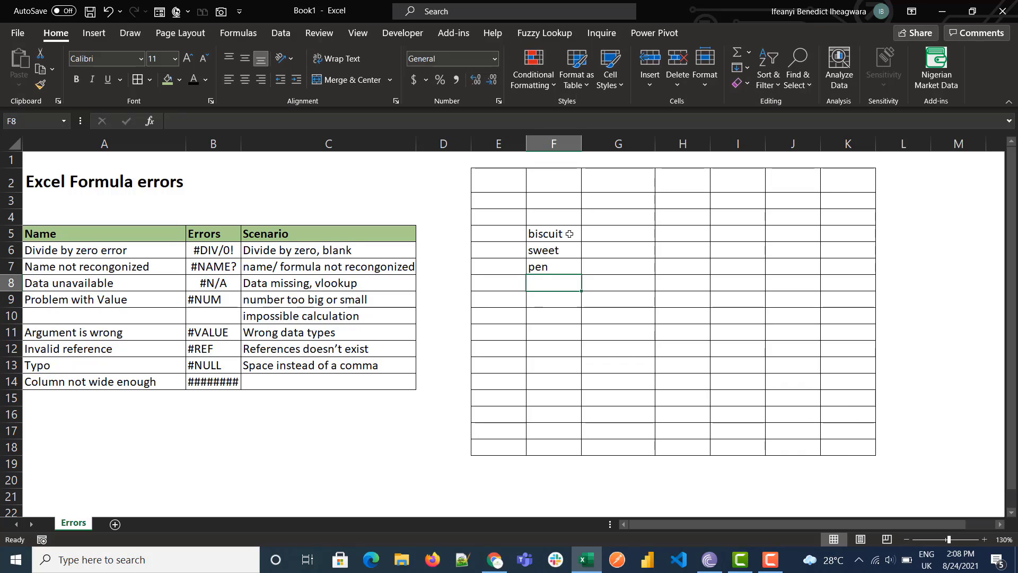
text(movies t)
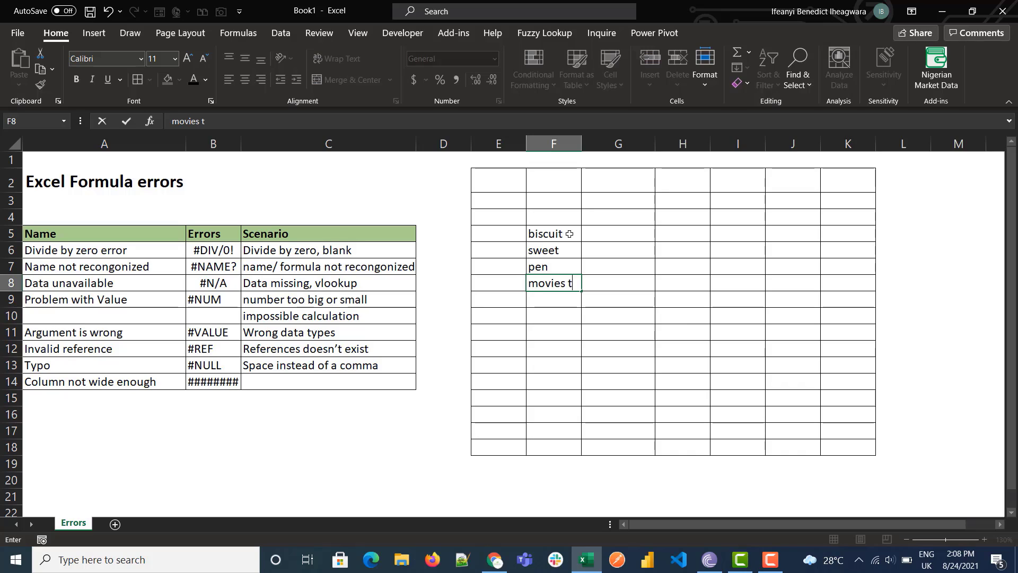
text(icket)
key(Tab)
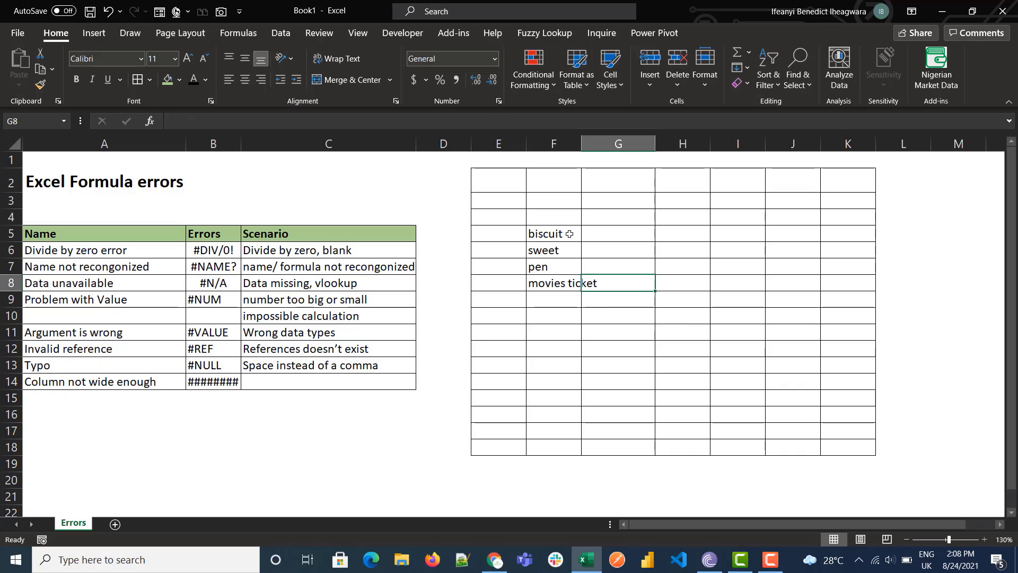
Enter costs 677, 34, 45 and 56 in G8 up to G5, then autofit column F.
text(677)
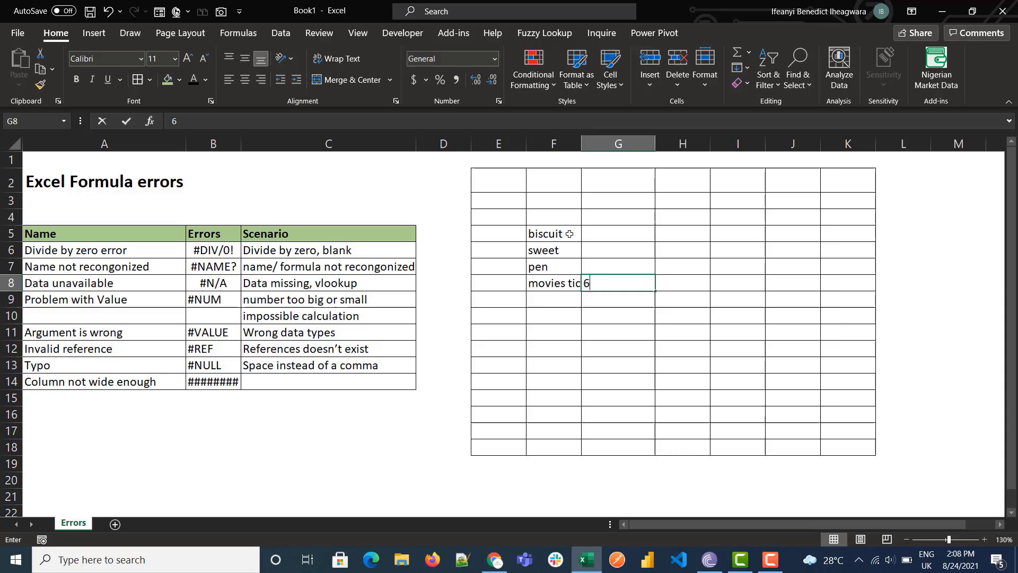
key(Up)
text(34)
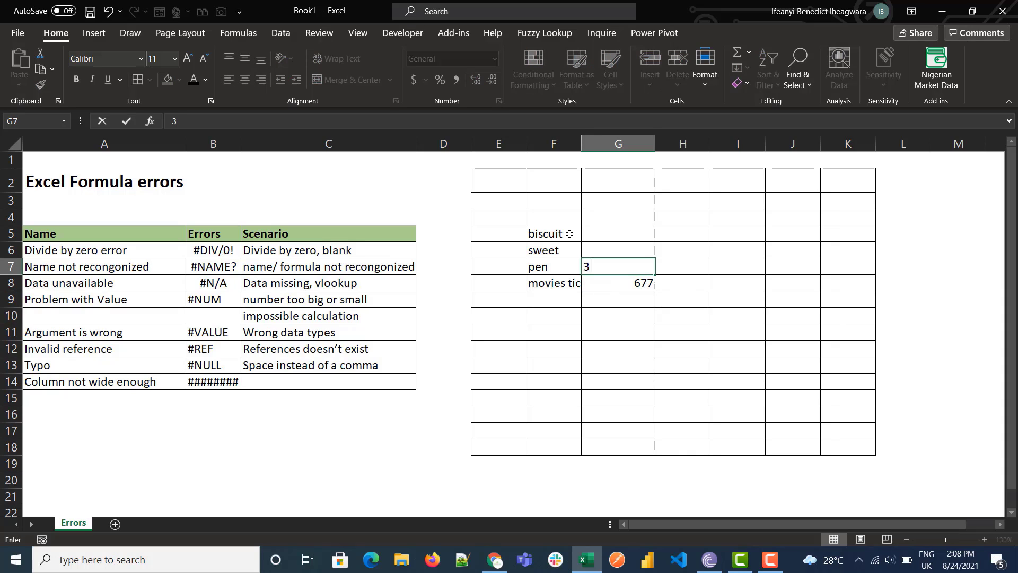
key(Up)
text(45)
key(Up)
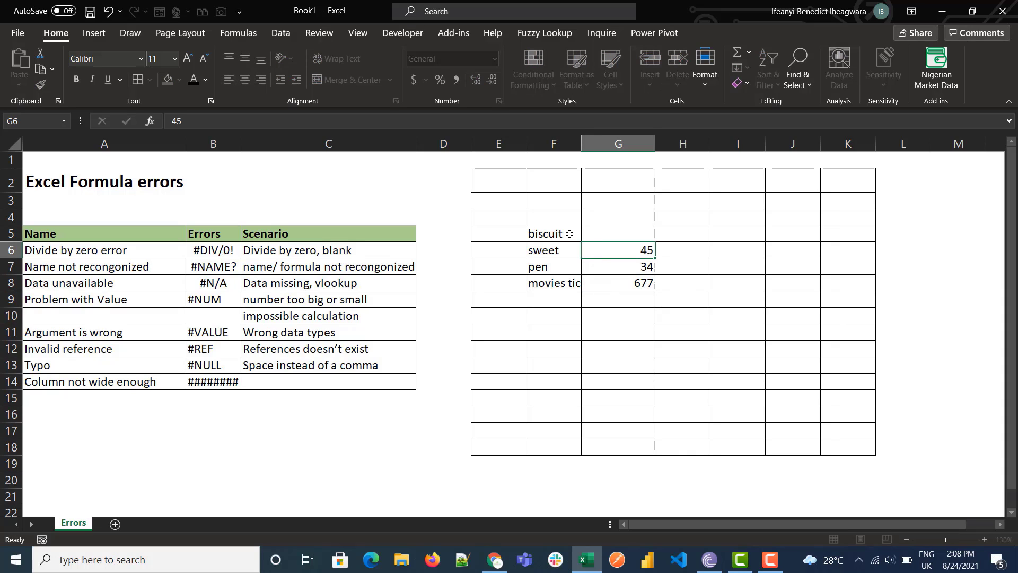
text(56)
key(Down)
key(Down)
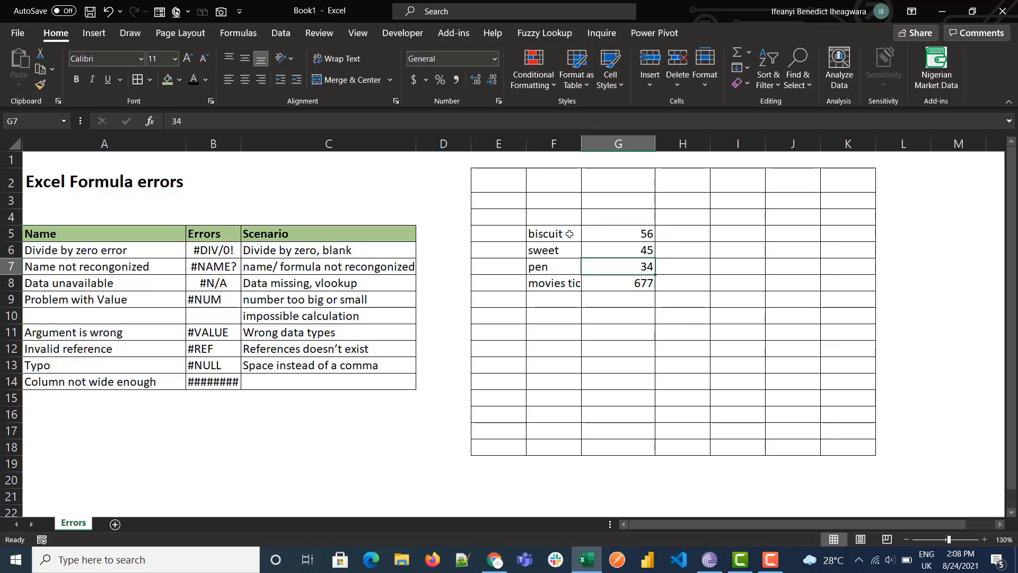
double_click(580, 146)
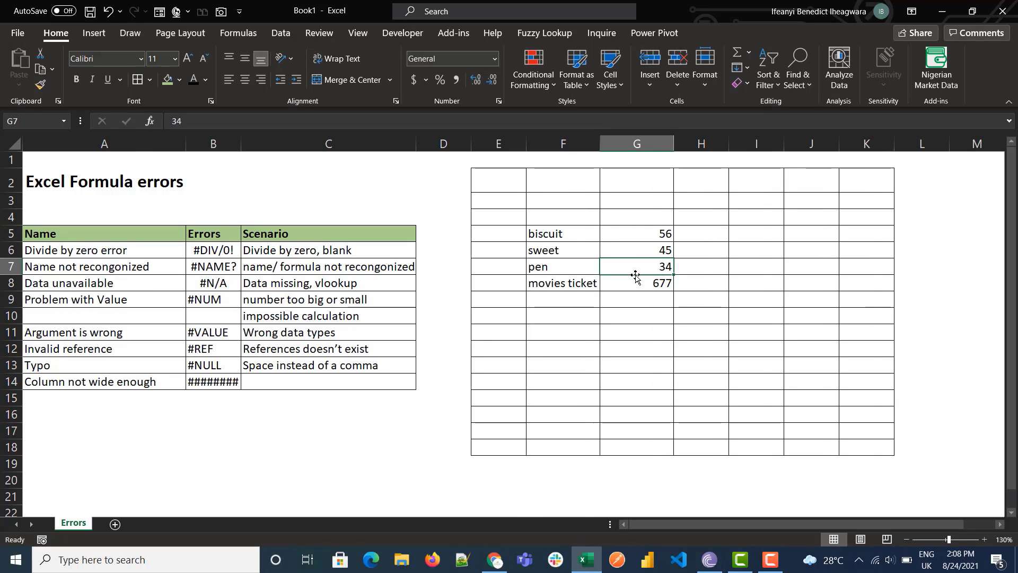
click(747, 202)
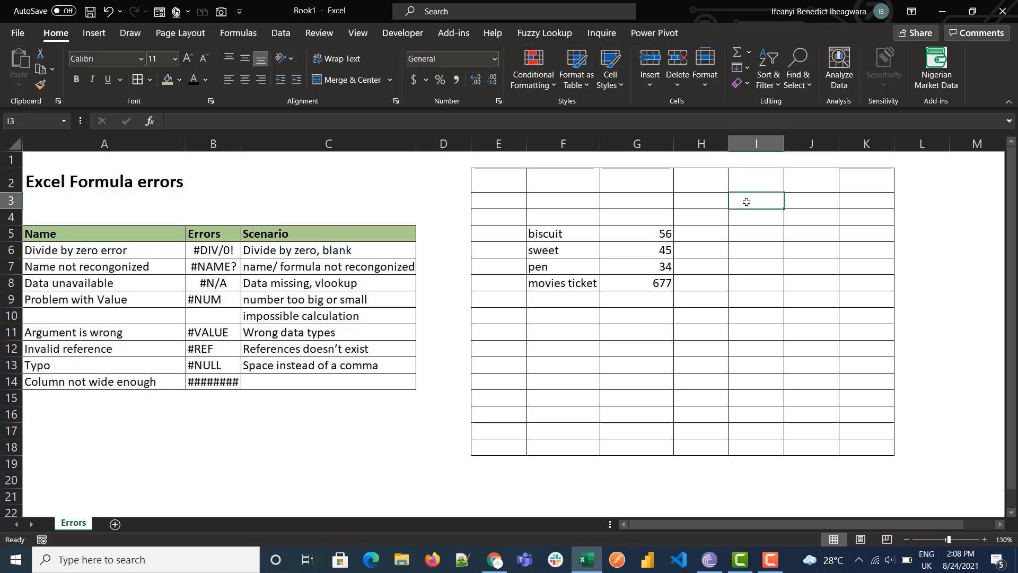
Add item and cost labels in F10:F11, with pen as the lookup item in G10.
click(555, 319)
text(item)
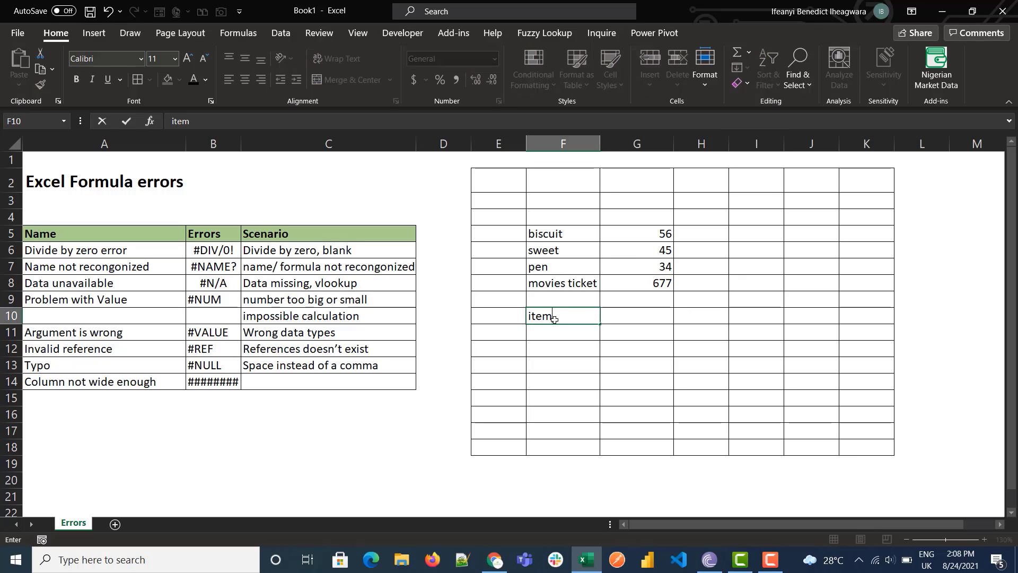
key(Return)
text(o)
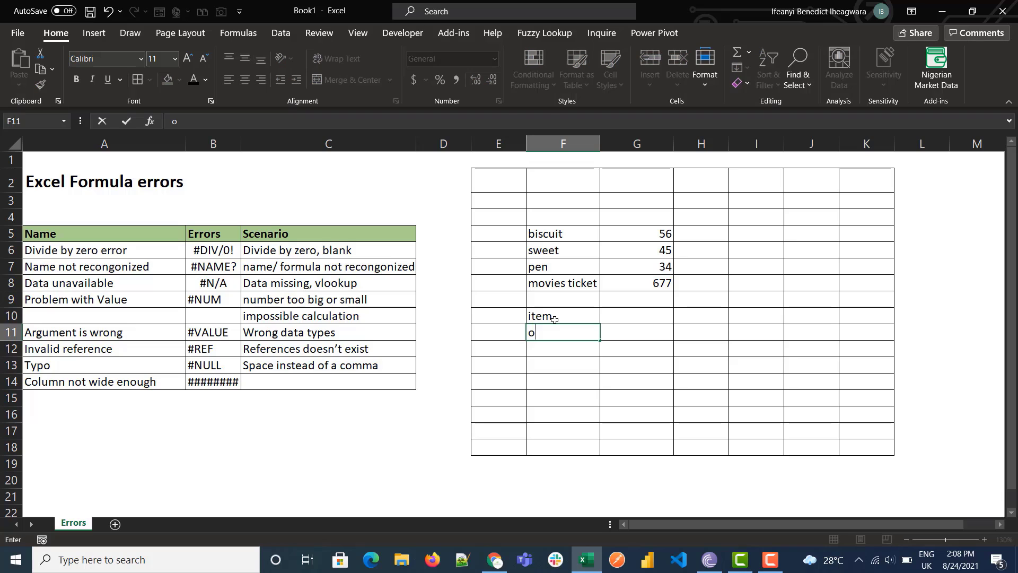
text(cost)
key(Tab)
key(Up)
click(540, 266)
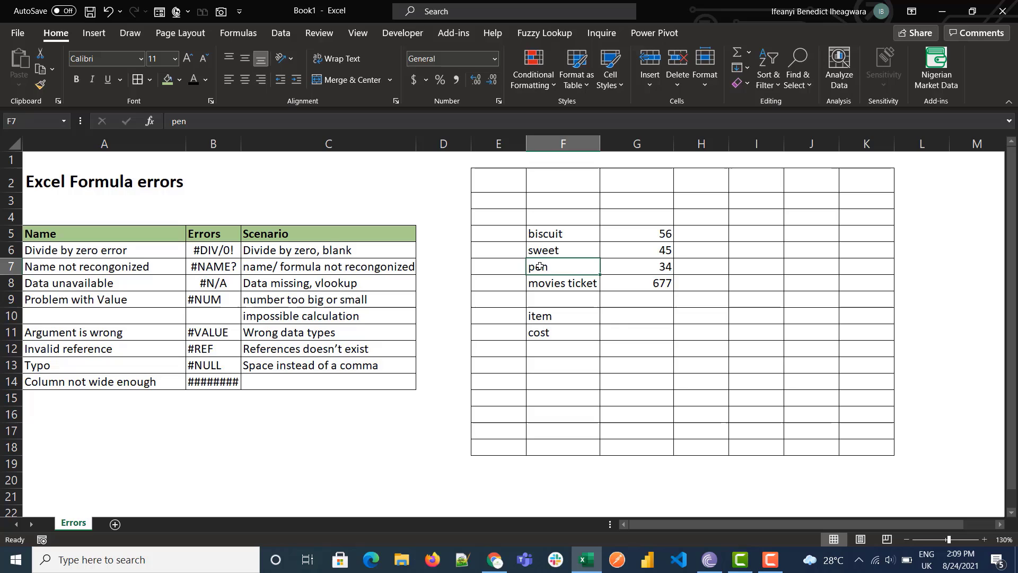
click(636, 318)
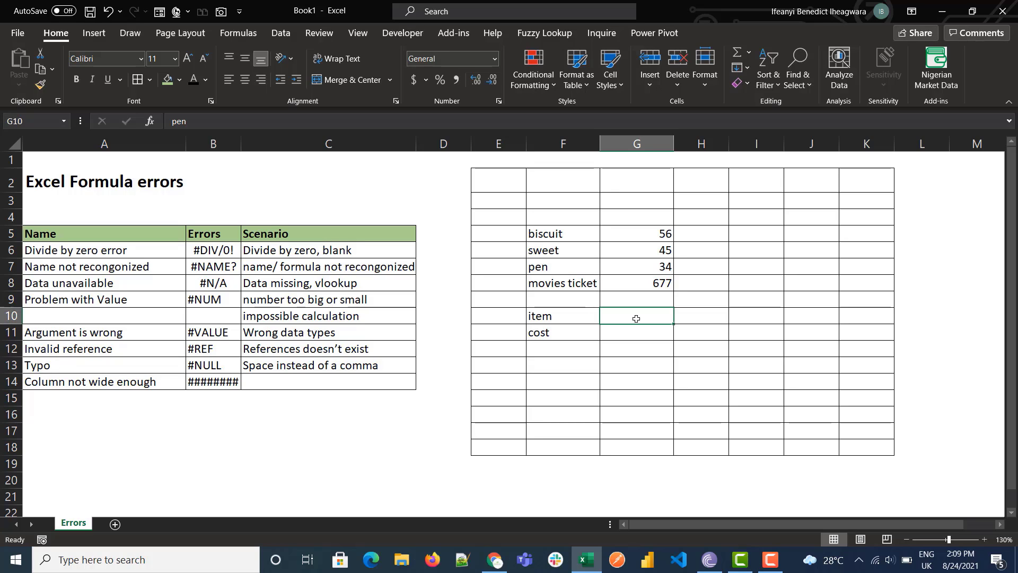
text(pen)
key(Return)
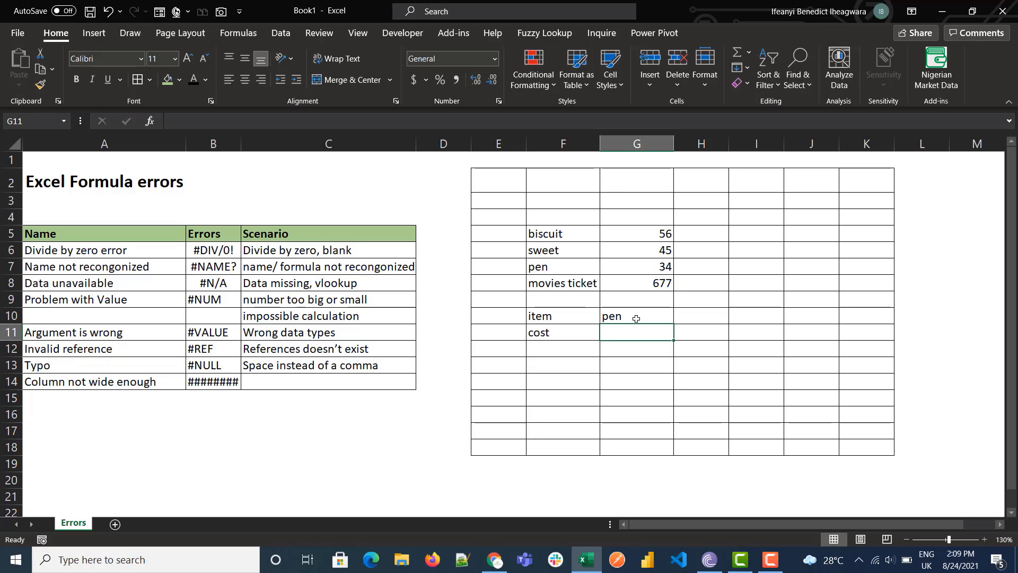
Enter =VLOOKUP(G10,F5:G8,3,FALSE) in G11, which returns #REF!
text(=vloo)
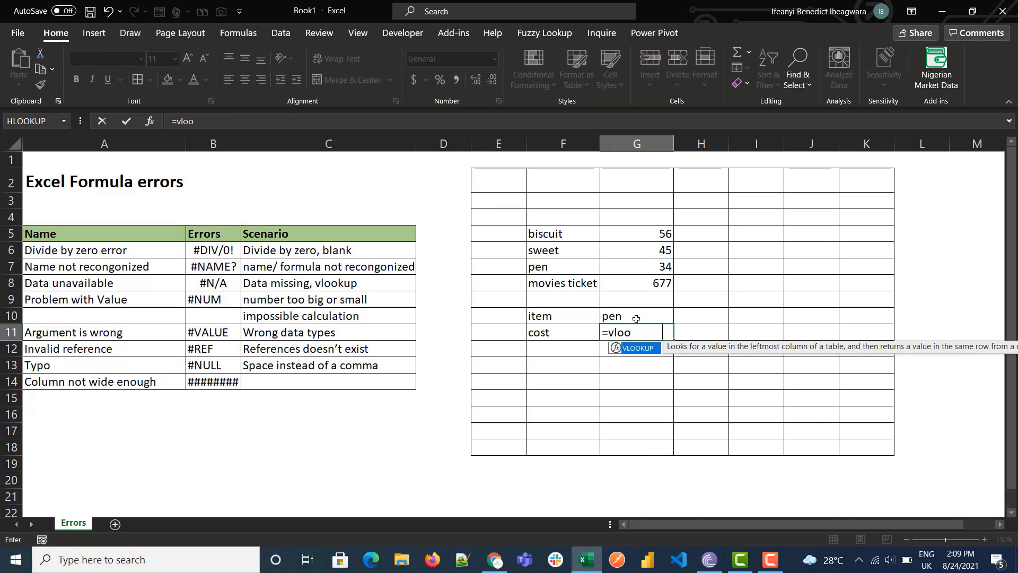
key(Tab)
click(624, 317)
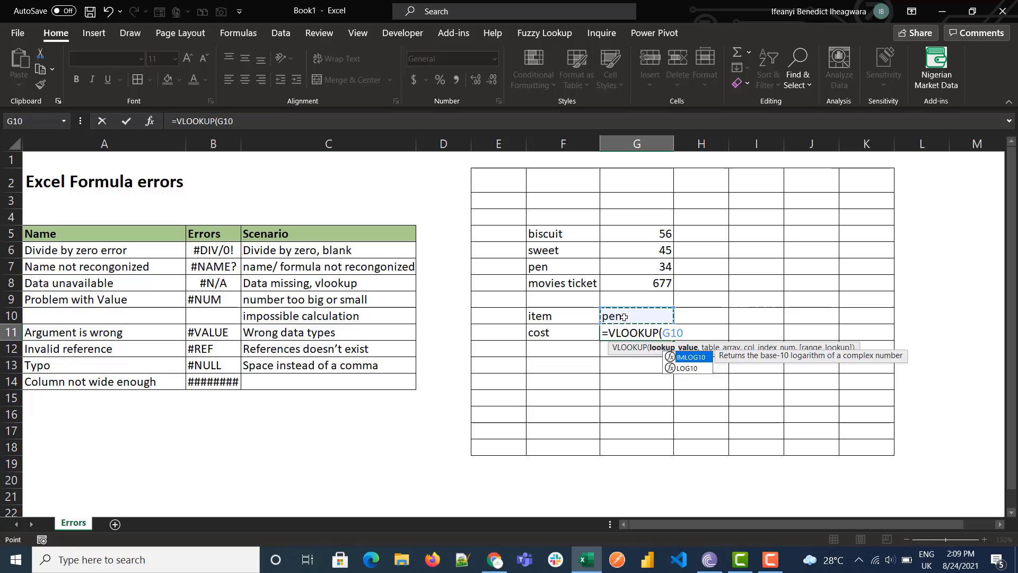
text(,)
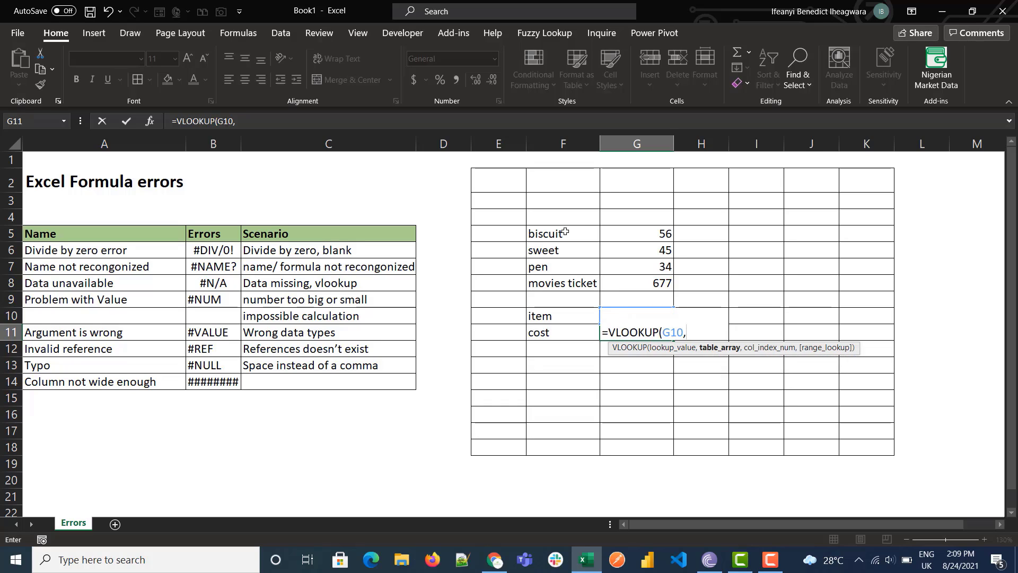
drag(565, 231, 651, 284)
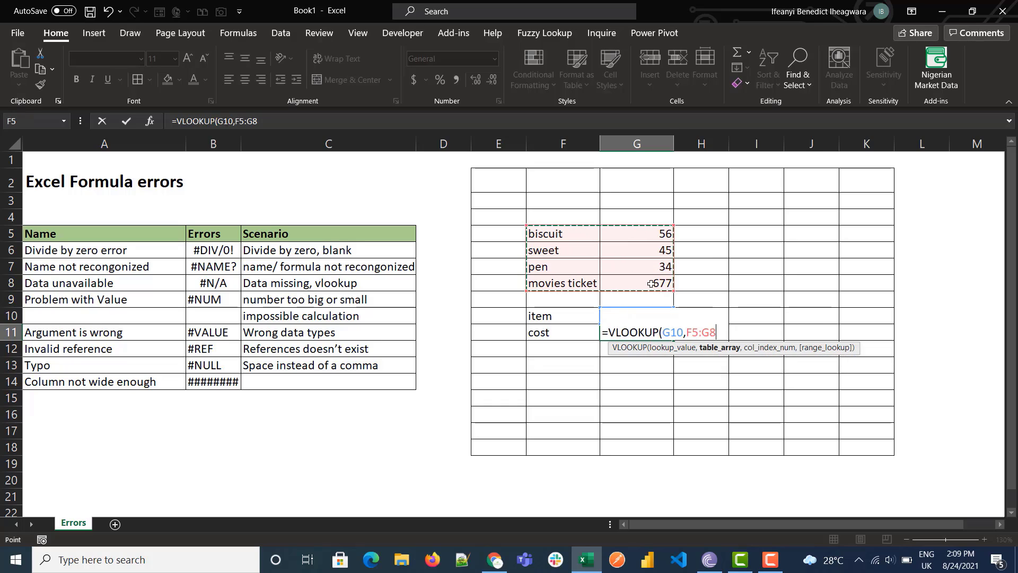
text(,)
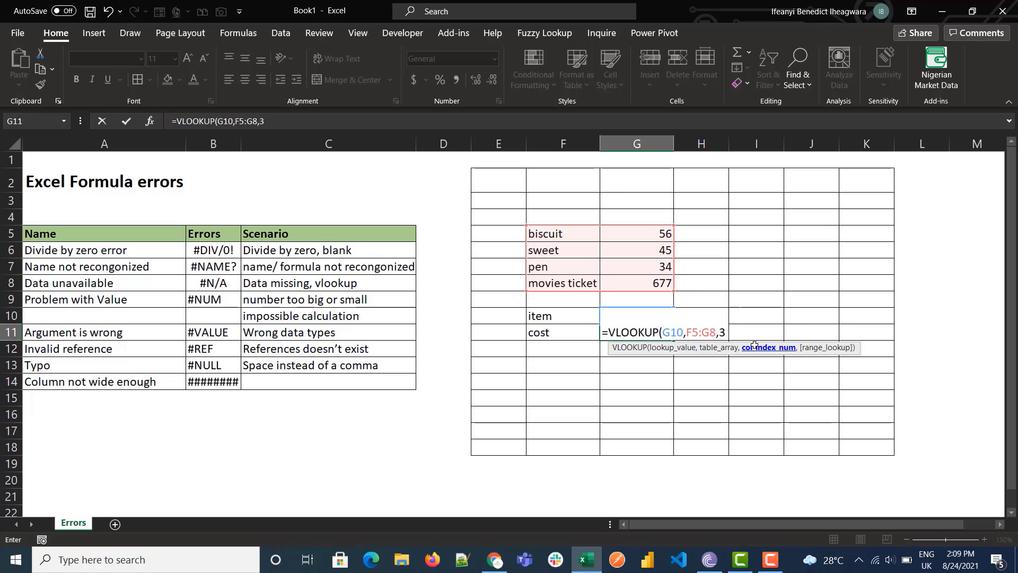
text(3,)
key(Down)
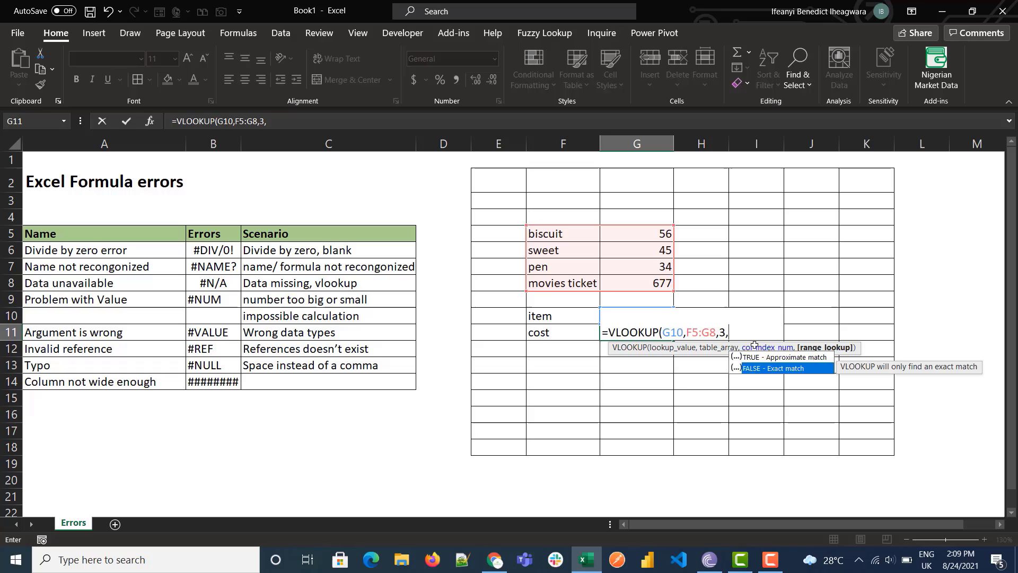
key(Tab)
text())
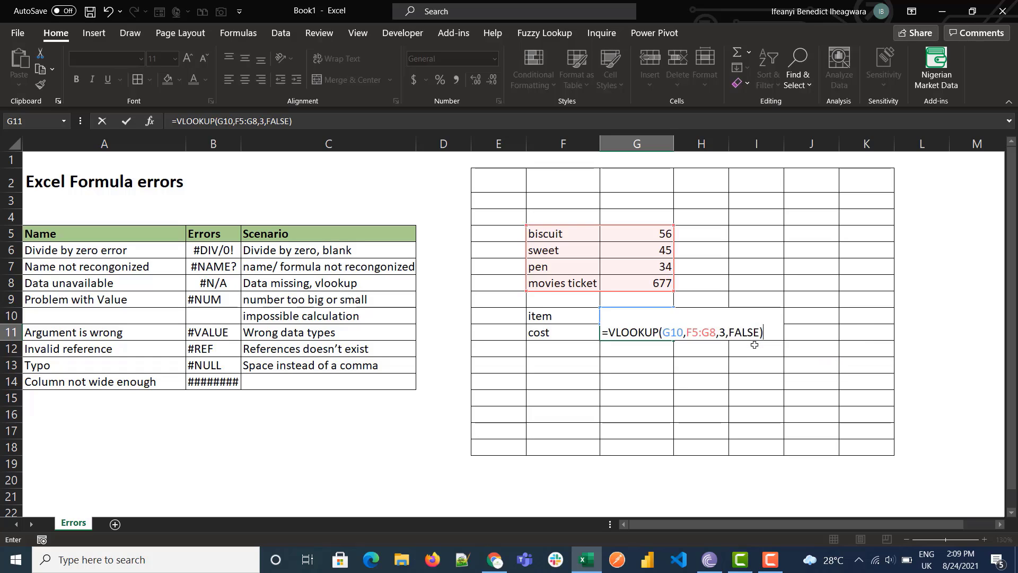
key(Return)
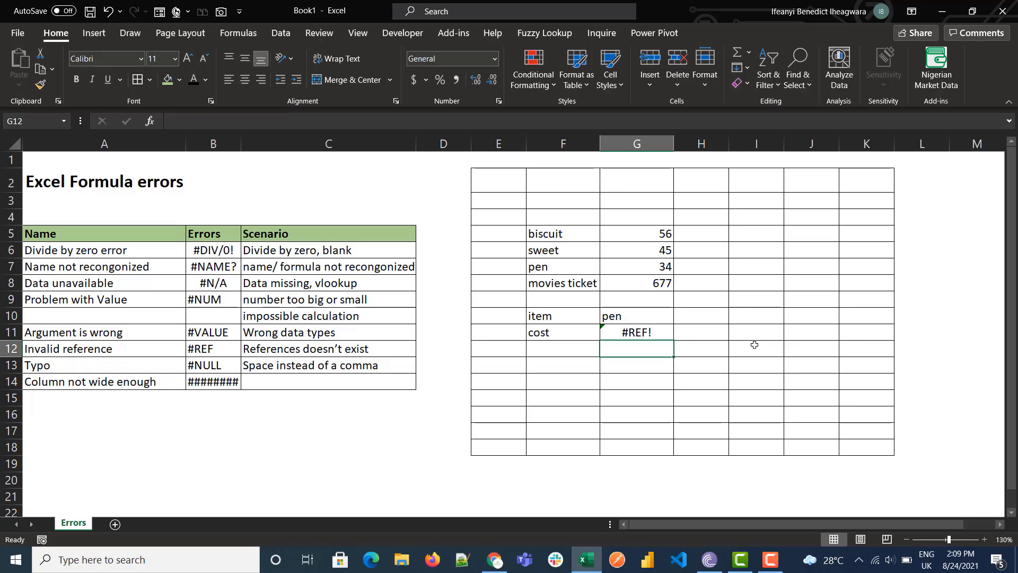
click(634, 334)
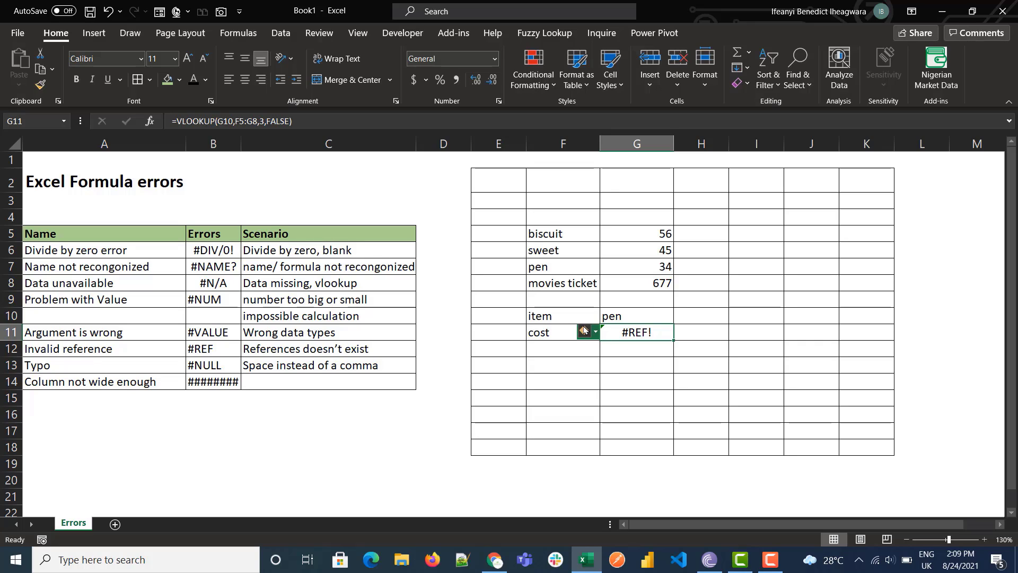
Clear the lookup cells E10:H13 and start =SUM(G5 in G10.
drag(511, 316, 702, 368)
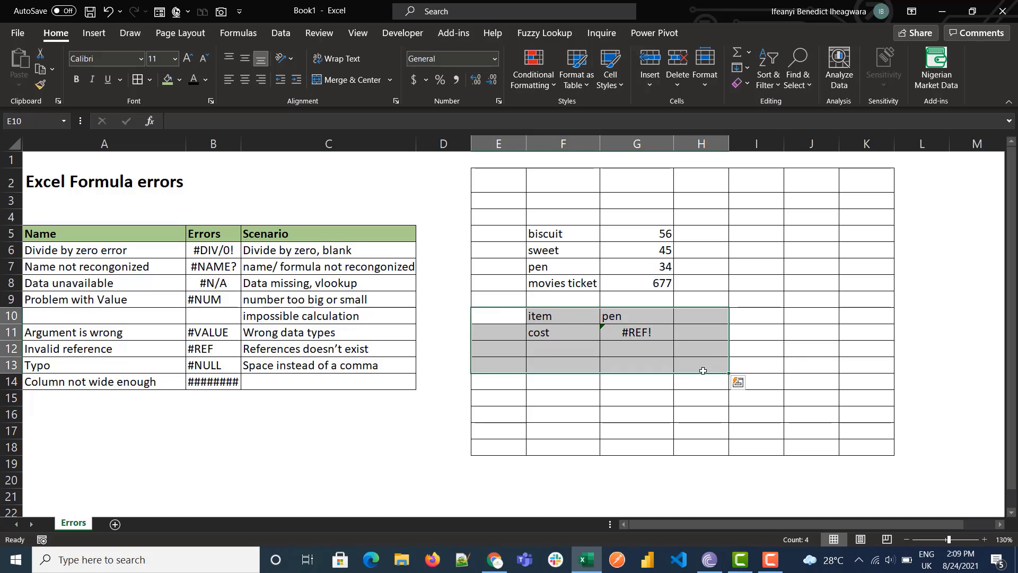
key(Delete)
click(615, 316)
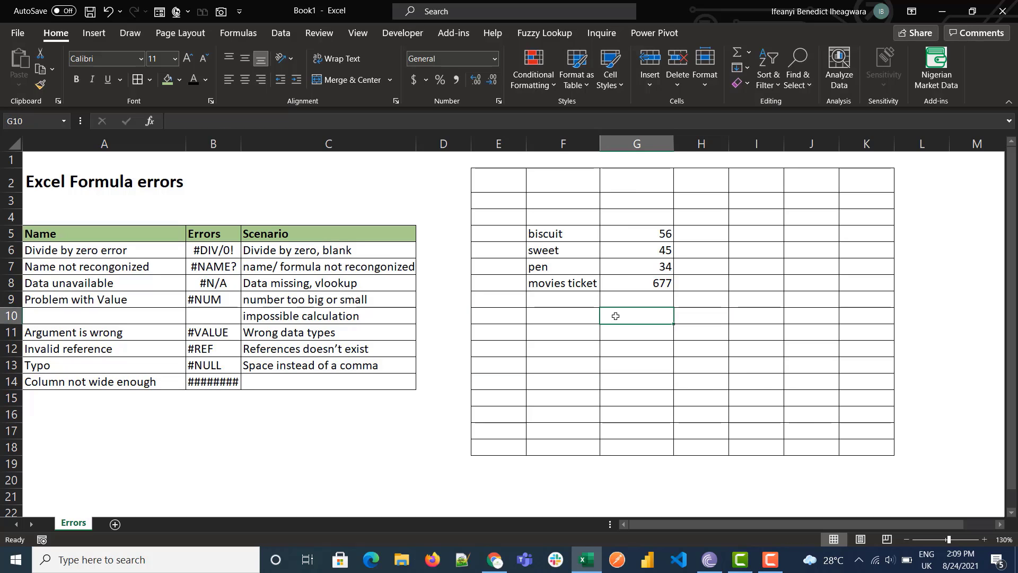
text(=sum)
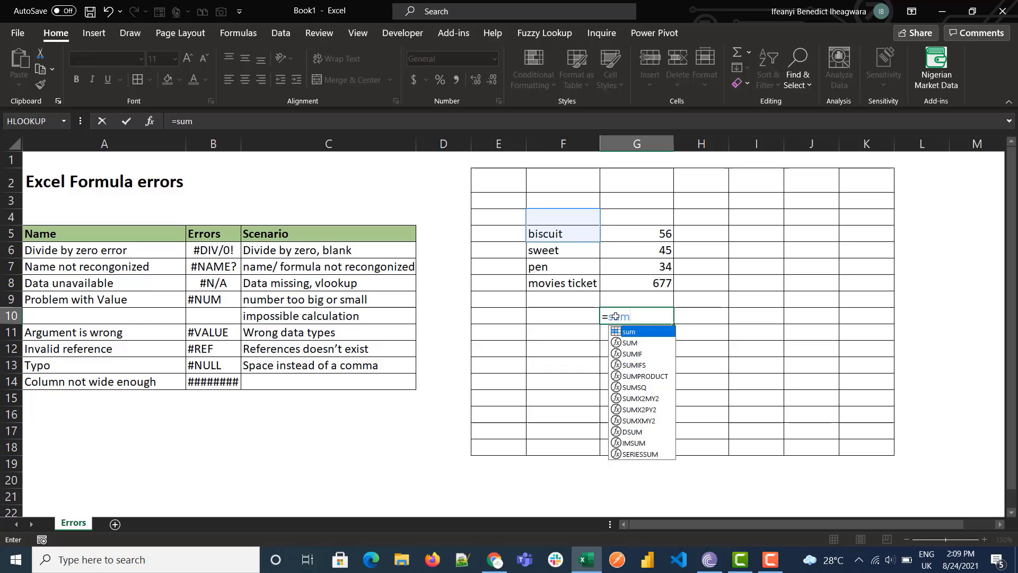
double_click(630, 342)
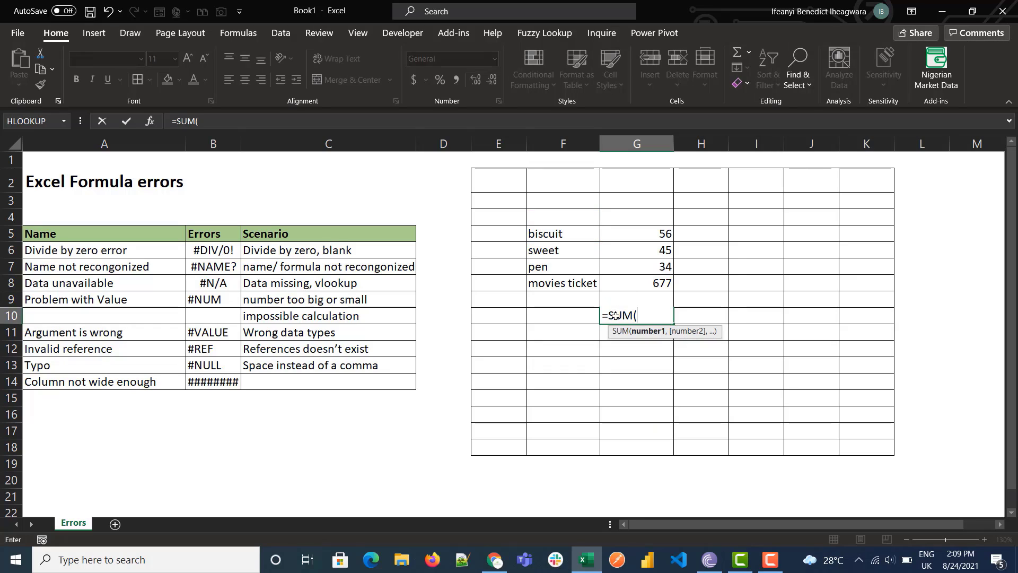
click(636, 232)
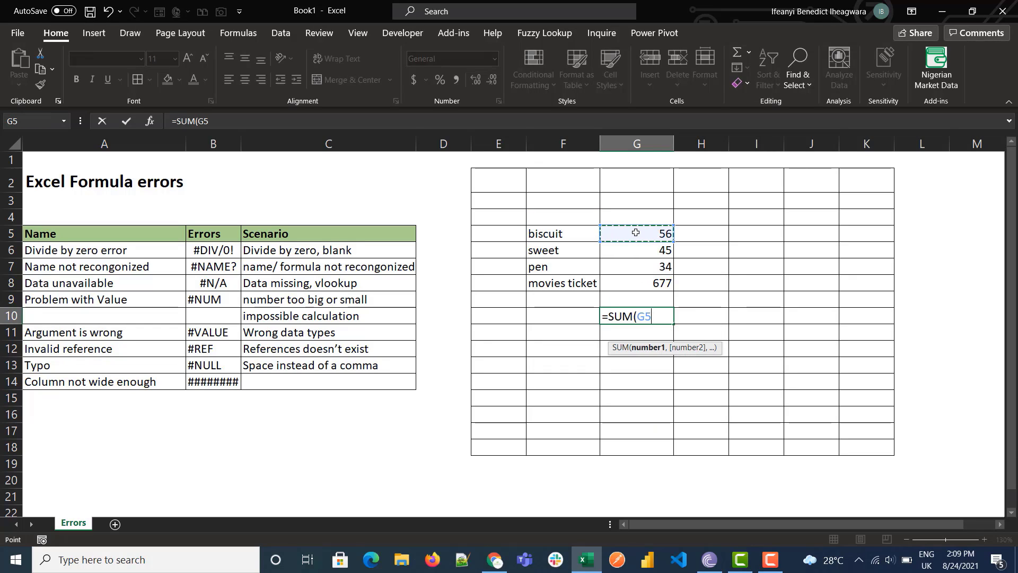